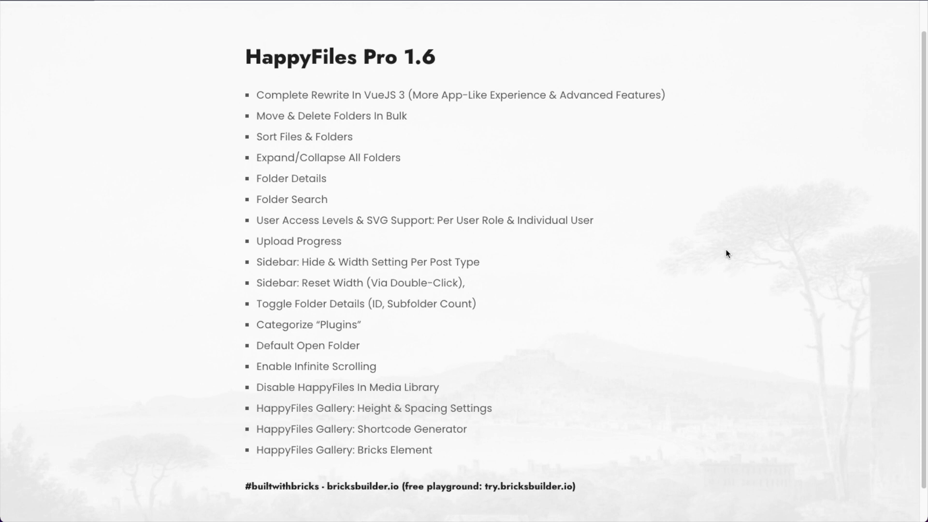
drag(455, 450, 312, 79)
click(498, 142)
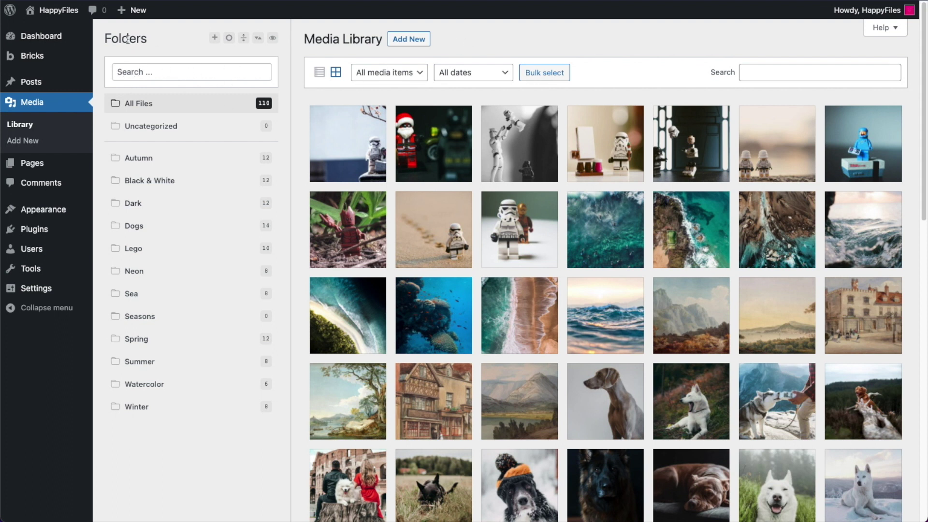
drag(151, 38, 101, 39)
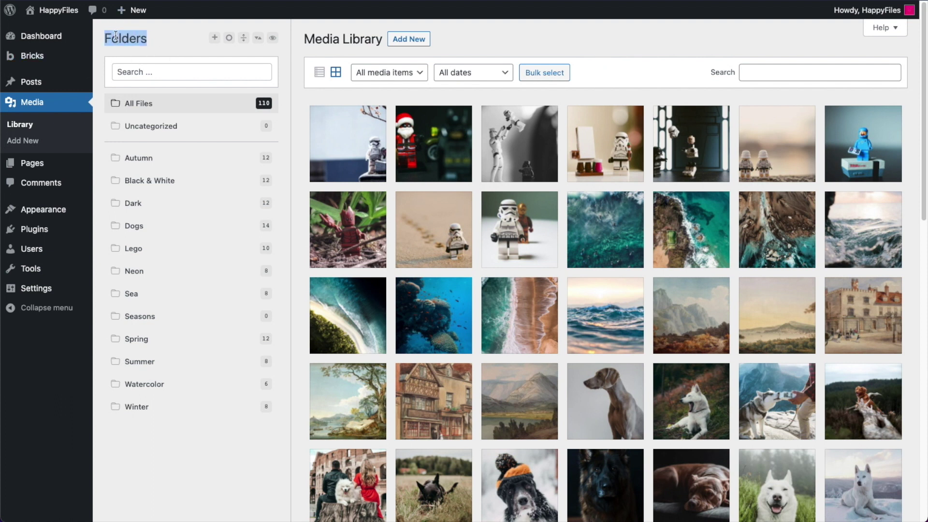
click(162, 42)
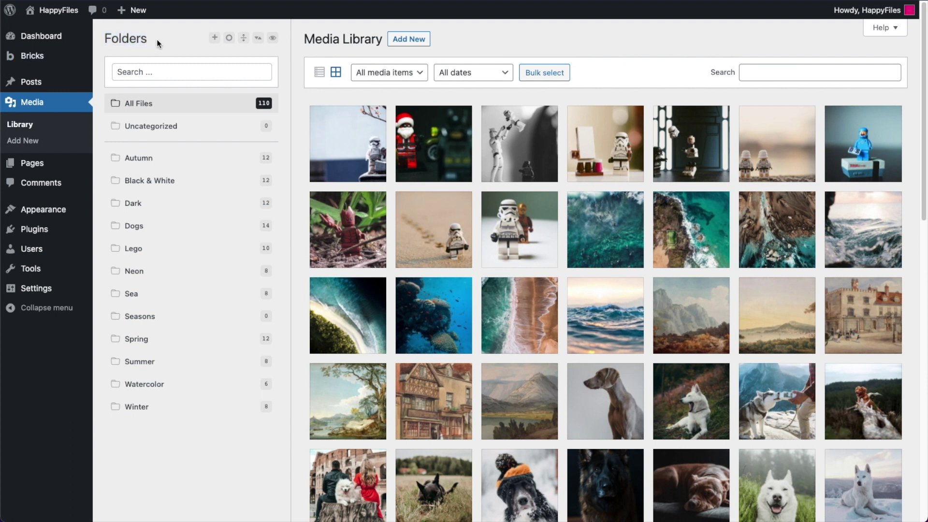
mouse_move(38, 90)
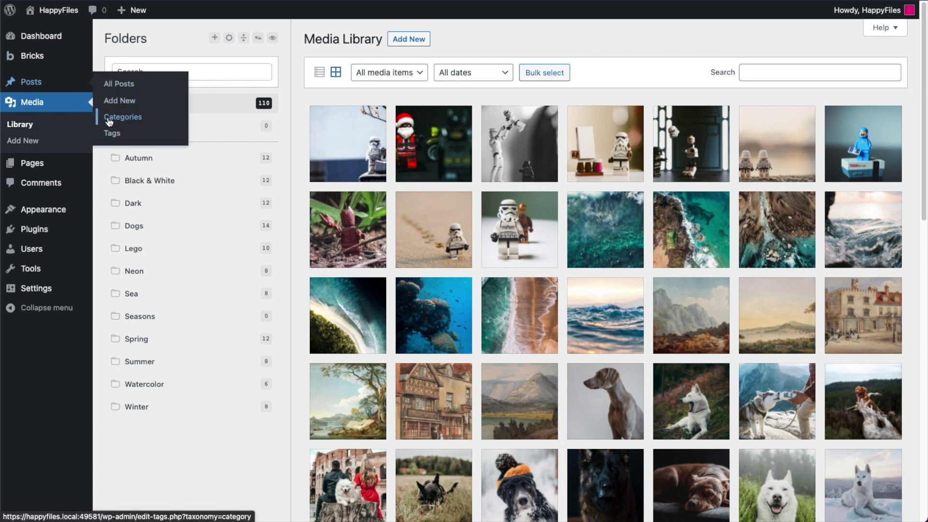
click(186, 44)
click(199, 72)
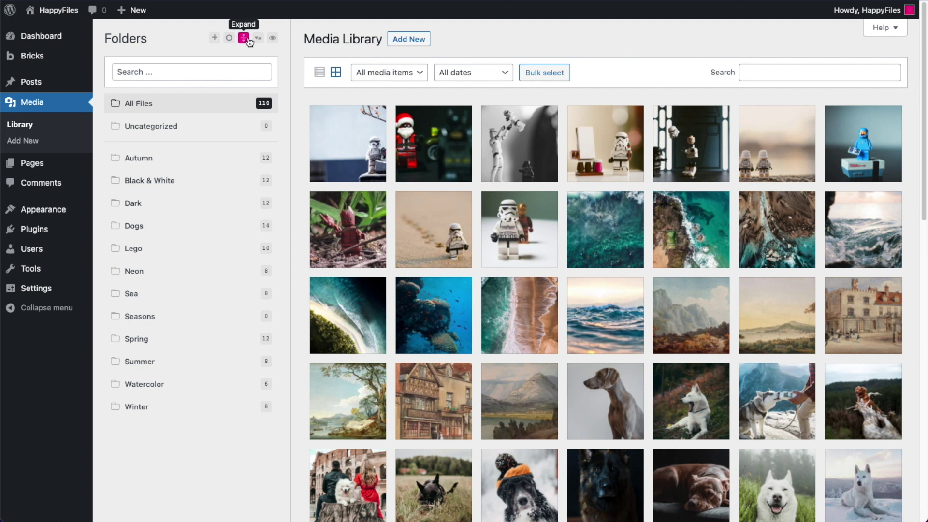
click(216, 41)
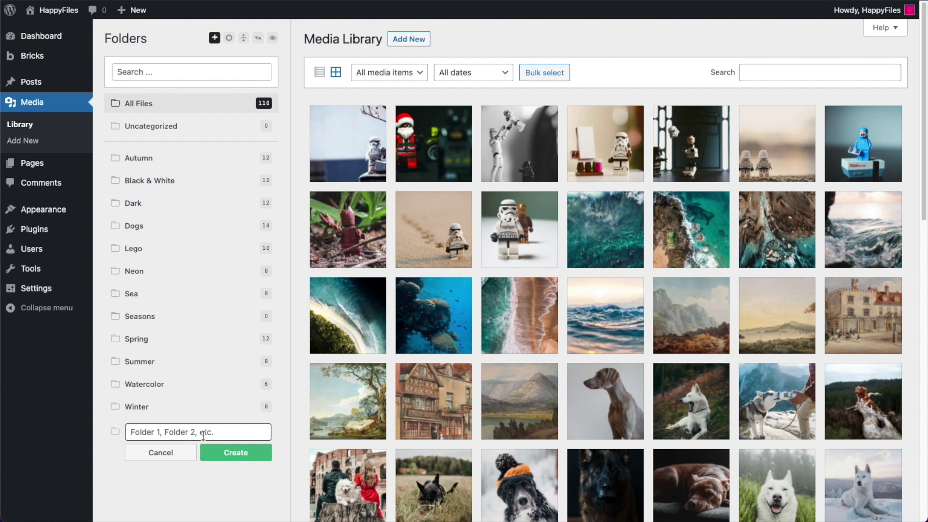
click(159, 453)
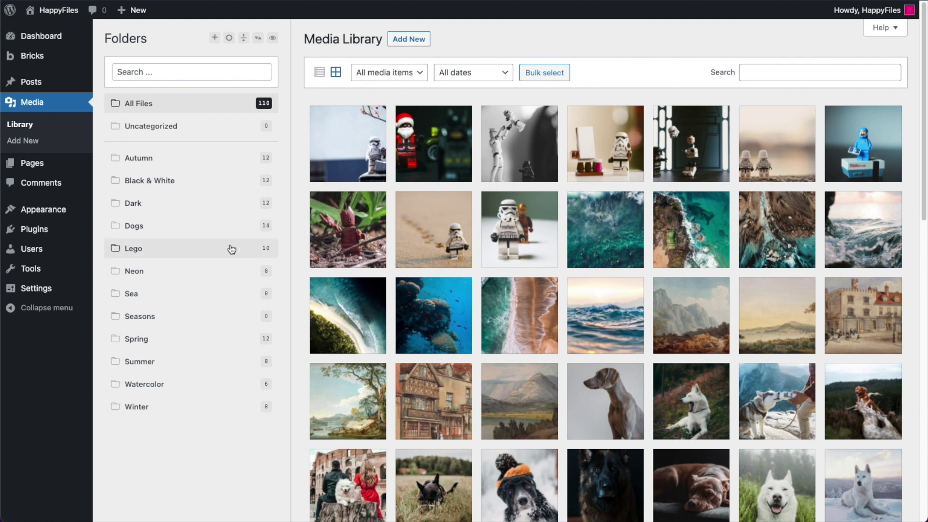
click(185, 161)
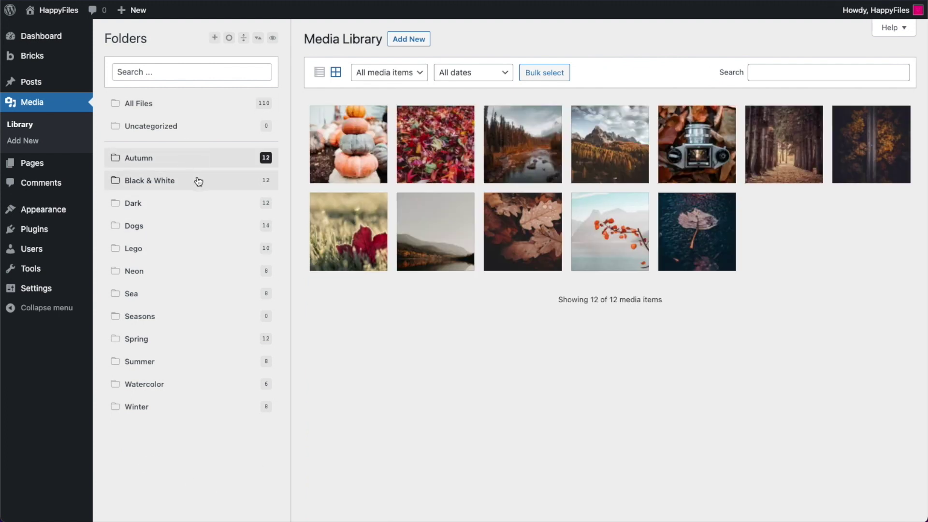
click(215, 38)
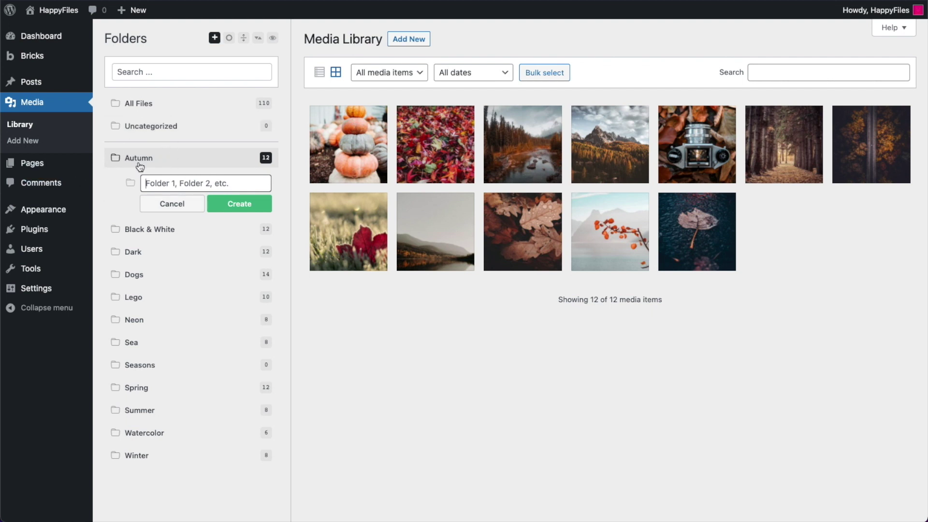
click(173, 203)
click(196, 102)
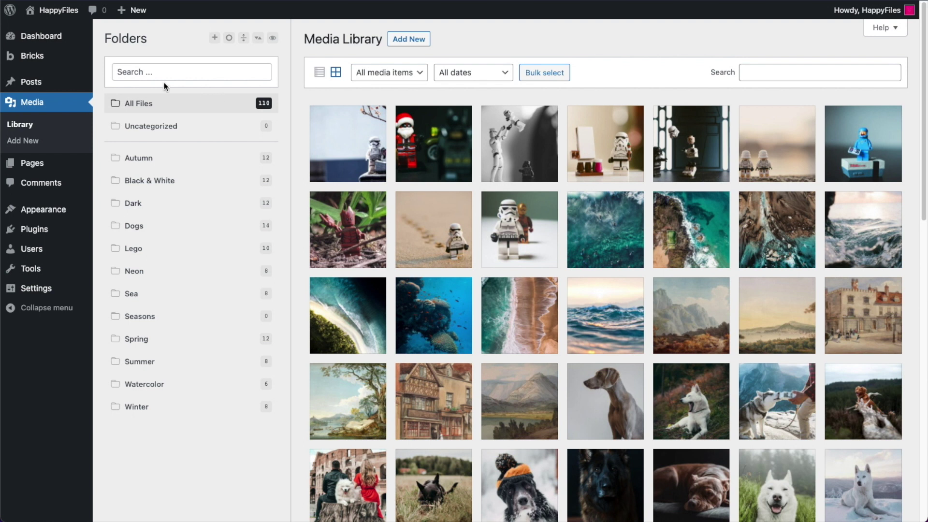
Bulk-select the Autumn, Spring, Summer and Winter folders and move them into the Seasons folder.
click(229, 40)
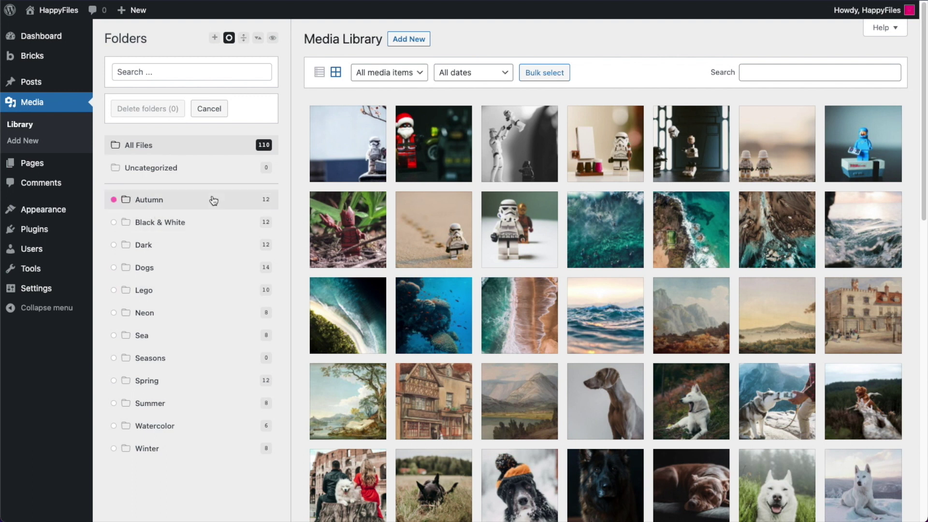
click(238, 207)
click(173, 382)
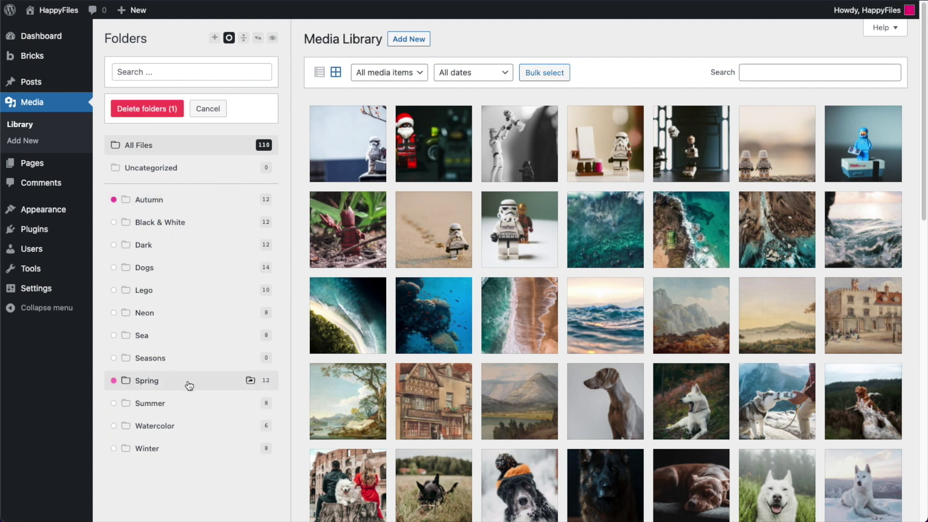
click(187, 411)
click(188, 443)
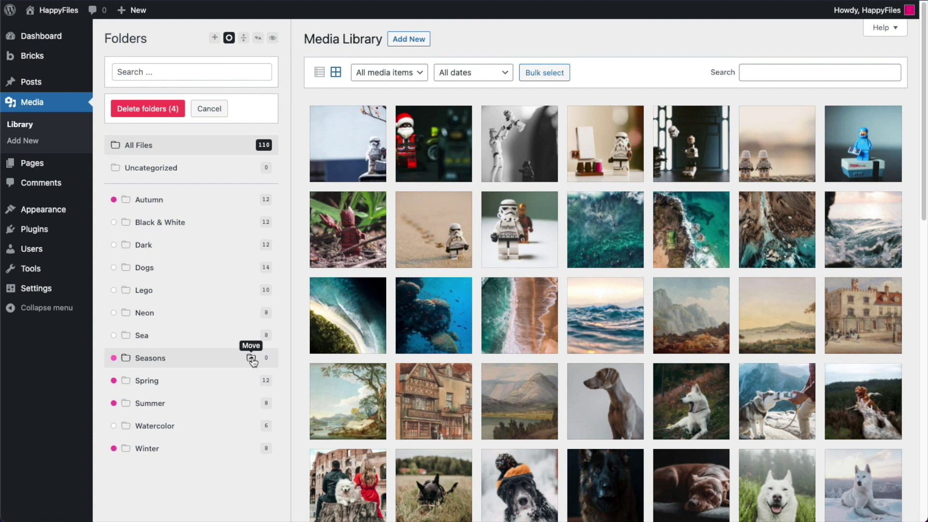
click(251, 358)
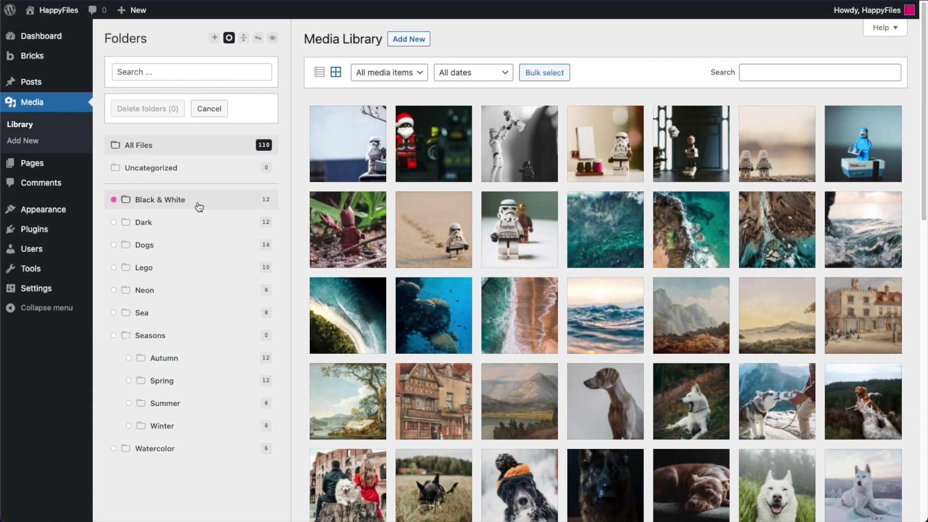
click(221, 204)
click(216, 220)
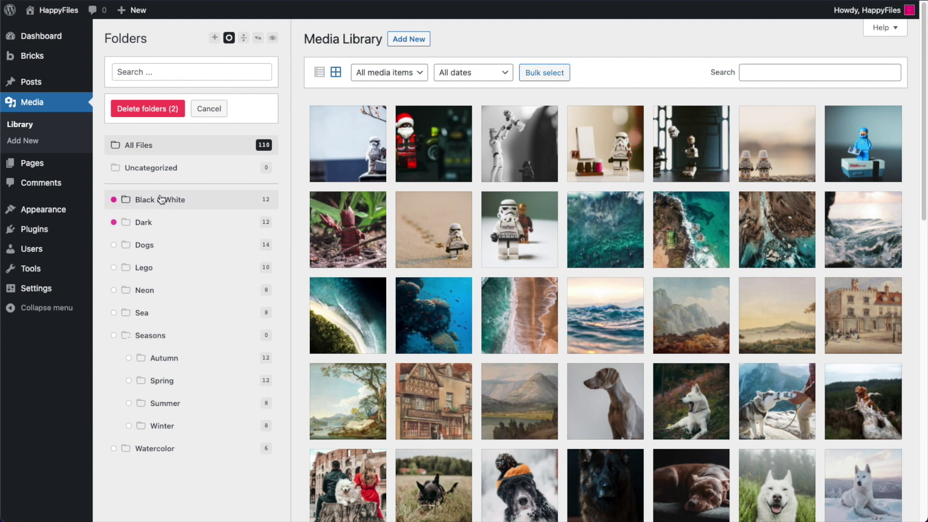
click(187, 337)
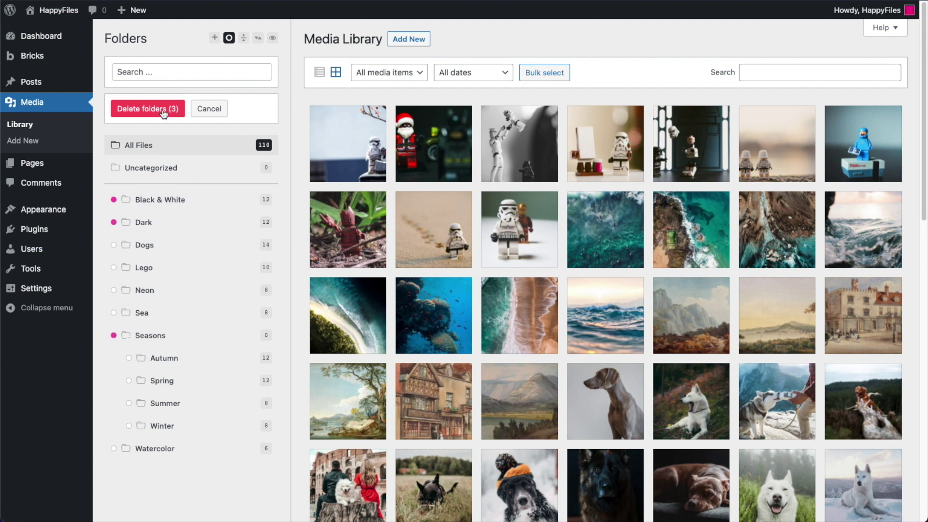
click(146, 110)
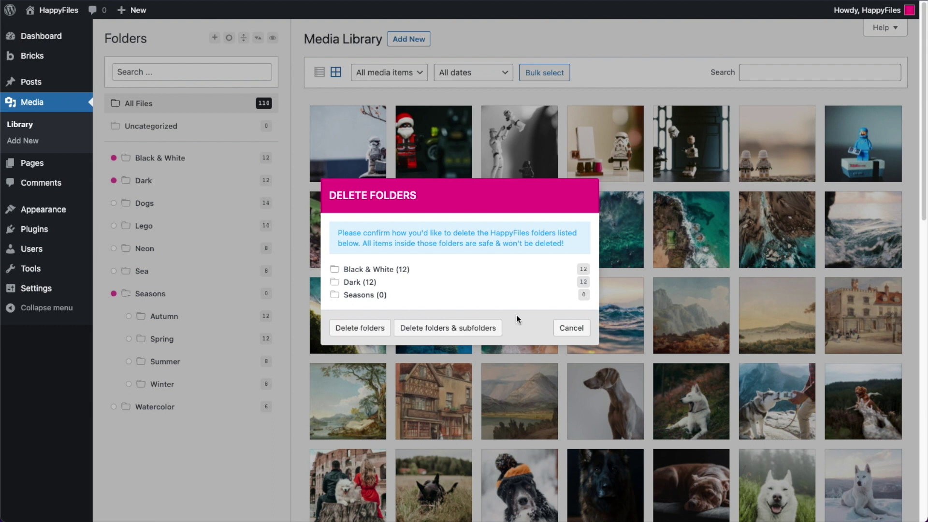
click(571, 328)
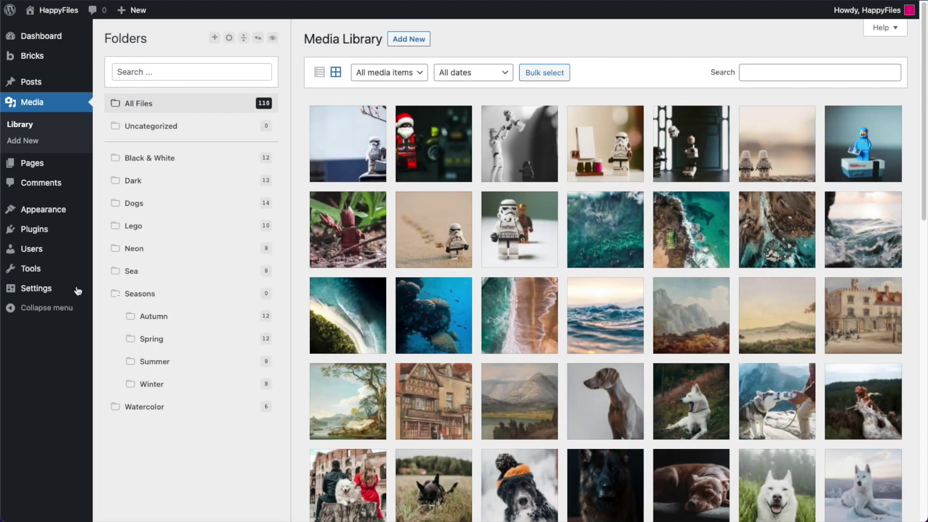
Collapse the Seasons folder, and expand and re-collapse the whole folder tree.
click(115, 294)
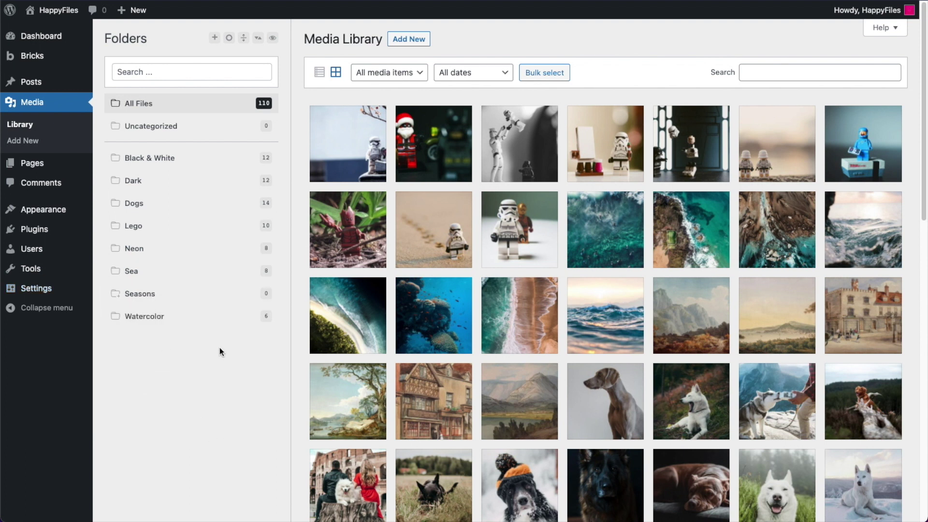
click(244, 41)
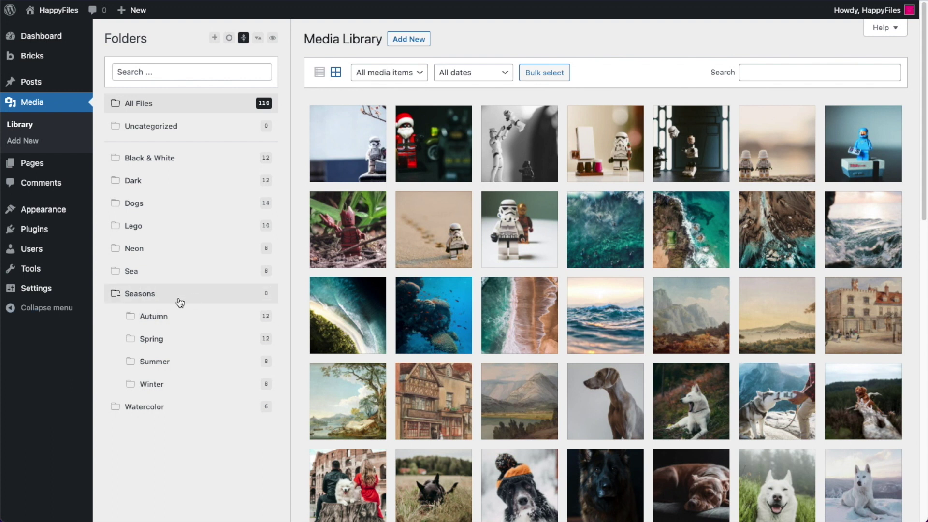
click(245, 39)
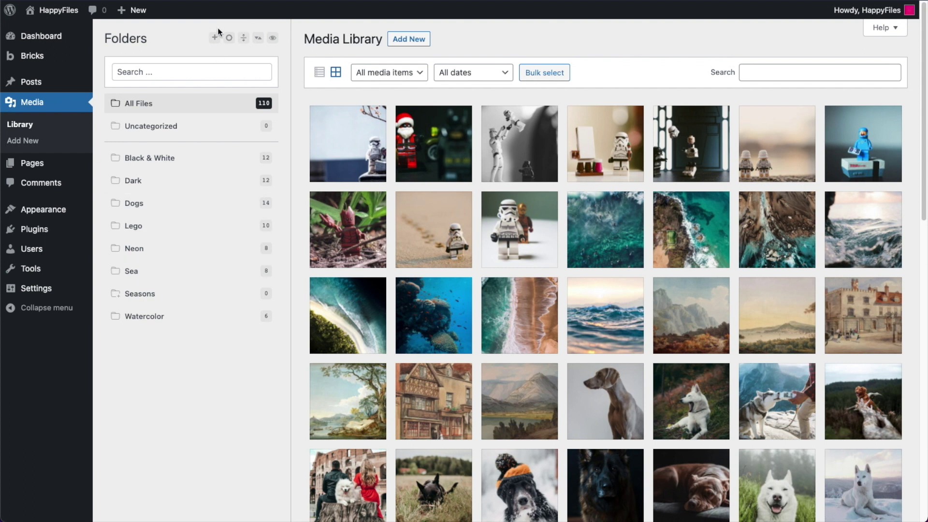
Sort the folders in descending order, return them to ascending order and close the sorting options.
click(258, 41)
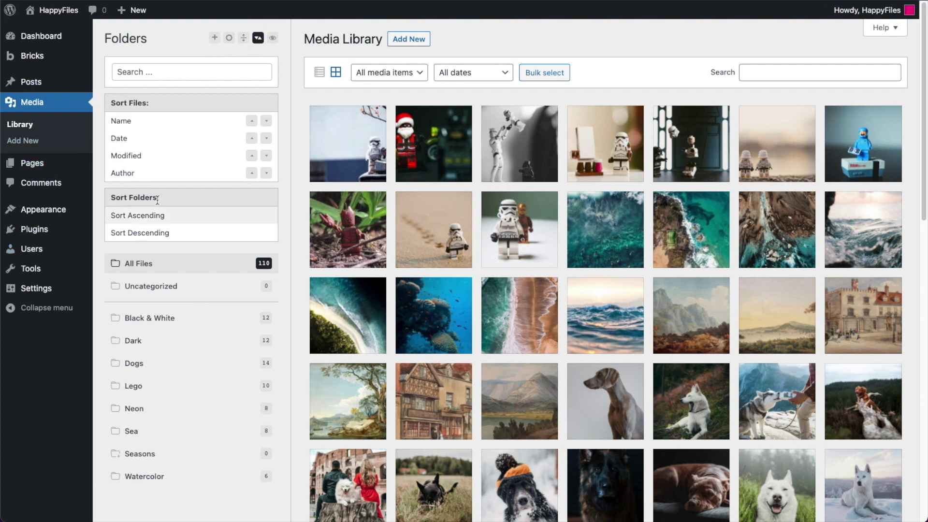
click(221, 236)
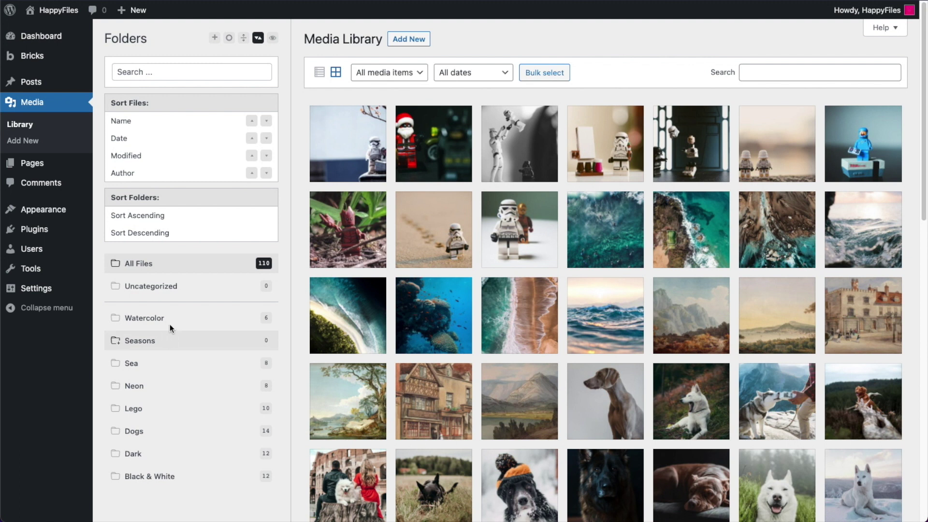
click(178, 220)
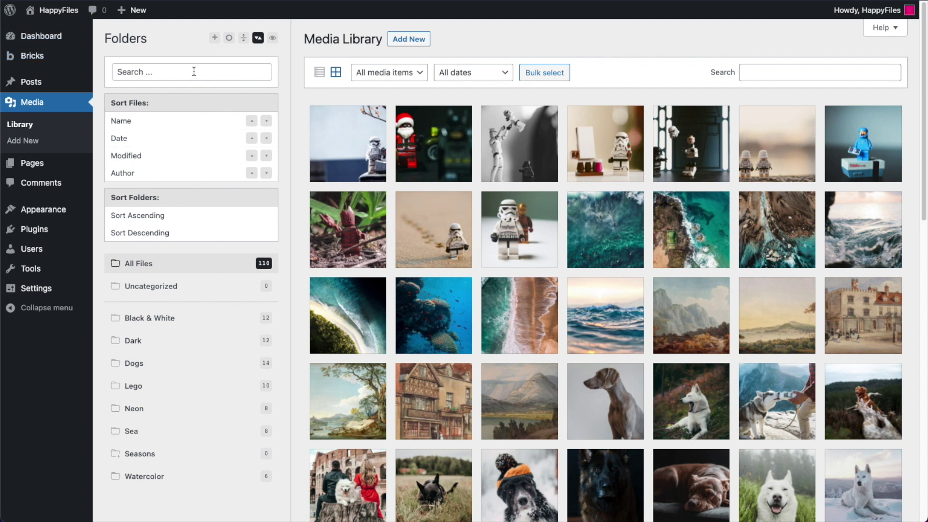
click(258, 38)
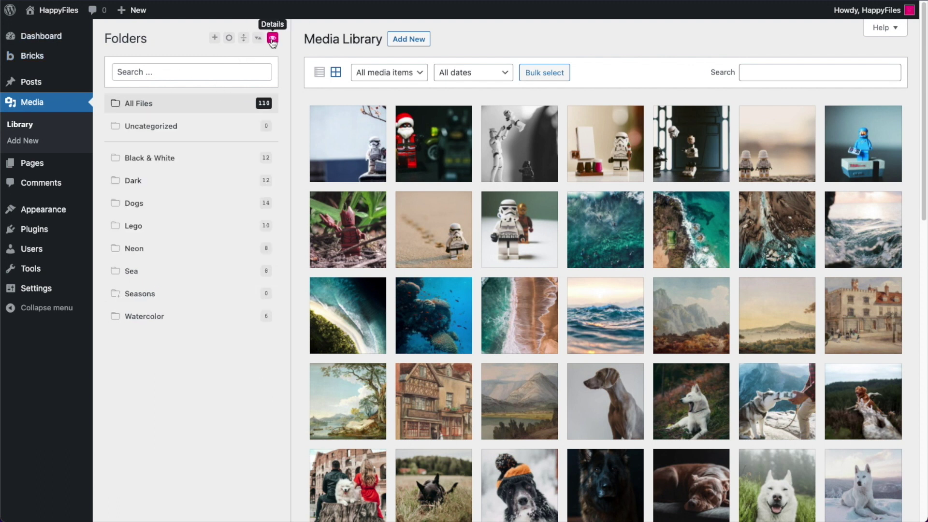
Show the folder details with IDs and subfolder counts, and hide them again.
click(272, 39)
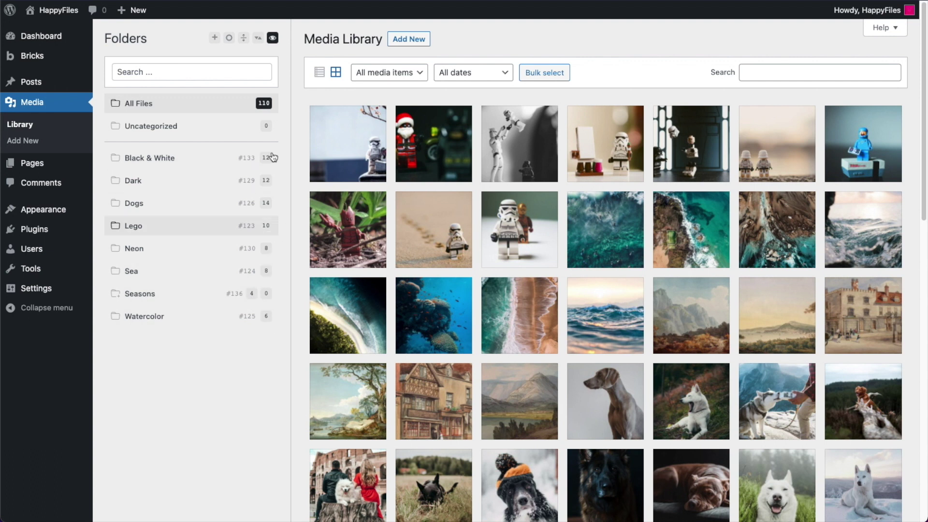
click(273, 39)
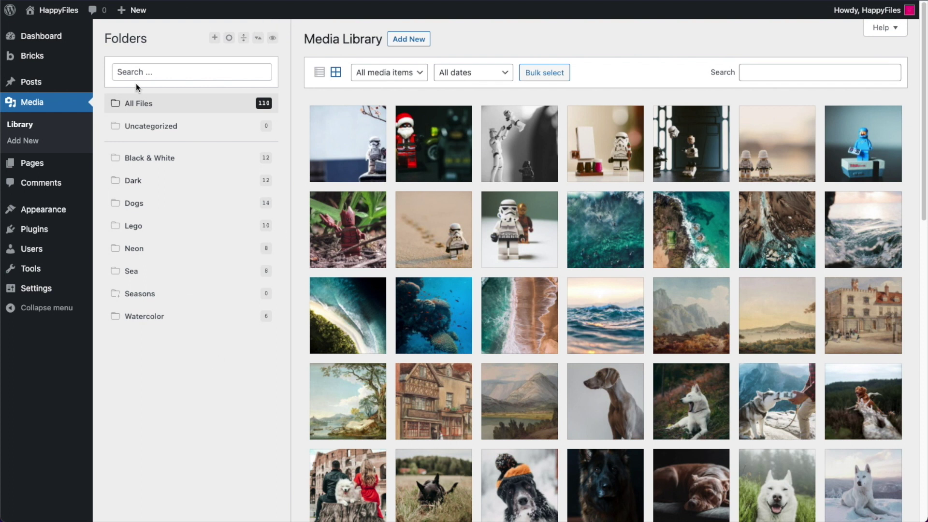
Search the folders for "S", "s" and "ss", and clear the search.
click(176, 75)
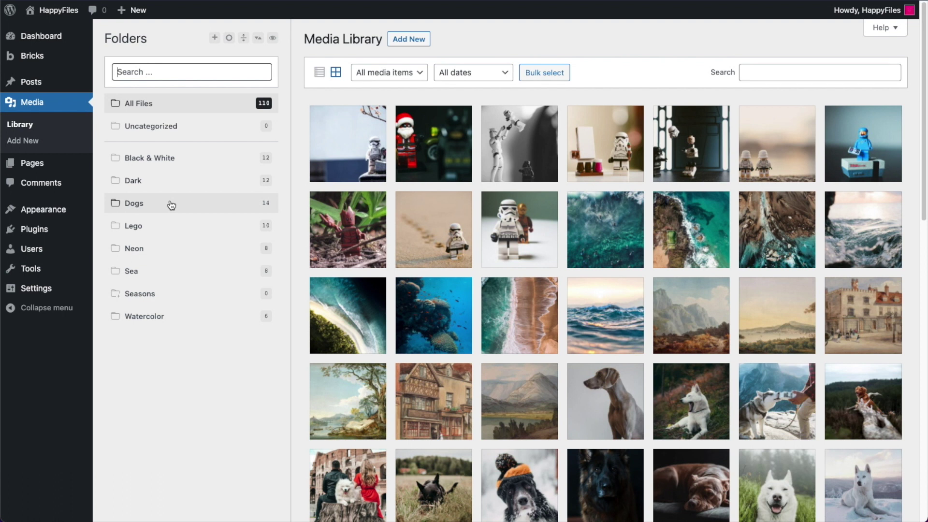
text(S)
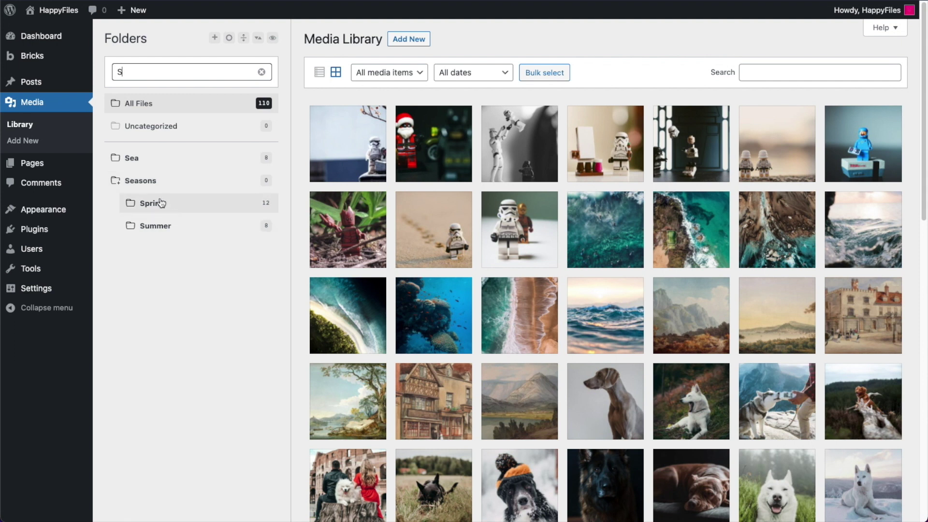
key(BackSpace)
text(s)
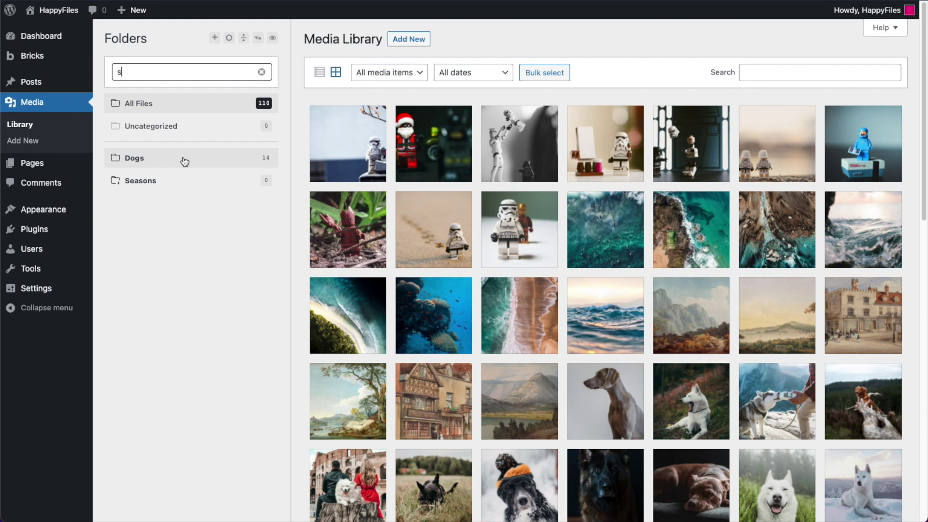
text(s)
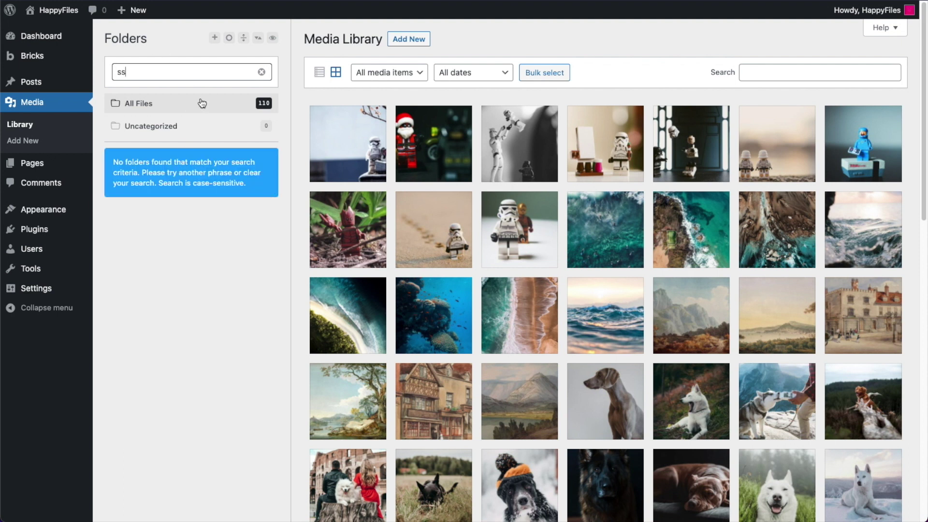
drag(115, 162, 224, 188)
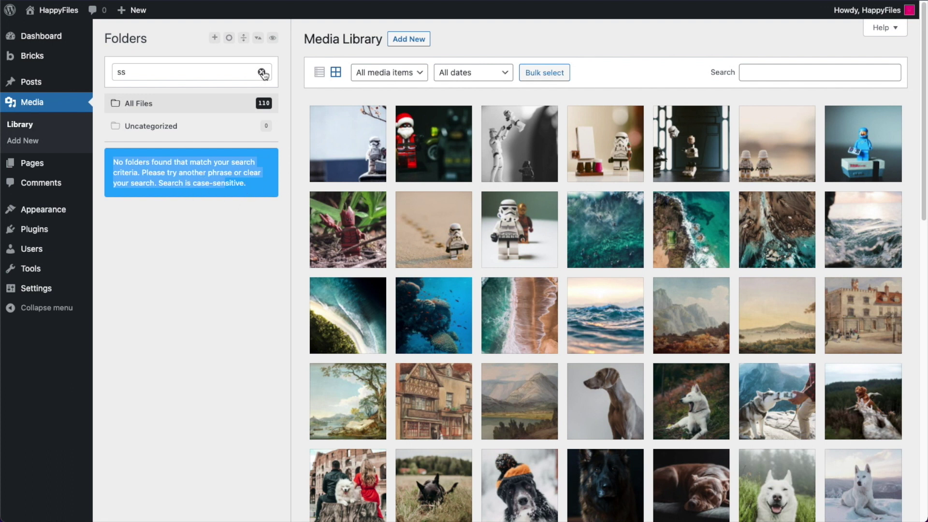
click(261, 73)
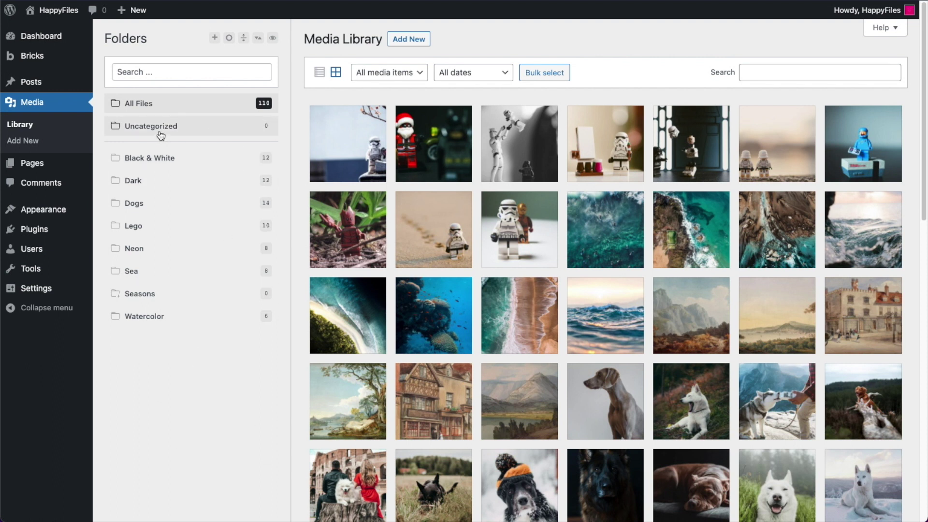
Upload the three icon files, including Air Tickets.svg, into the Uncategorized folder.
click(186, 127)
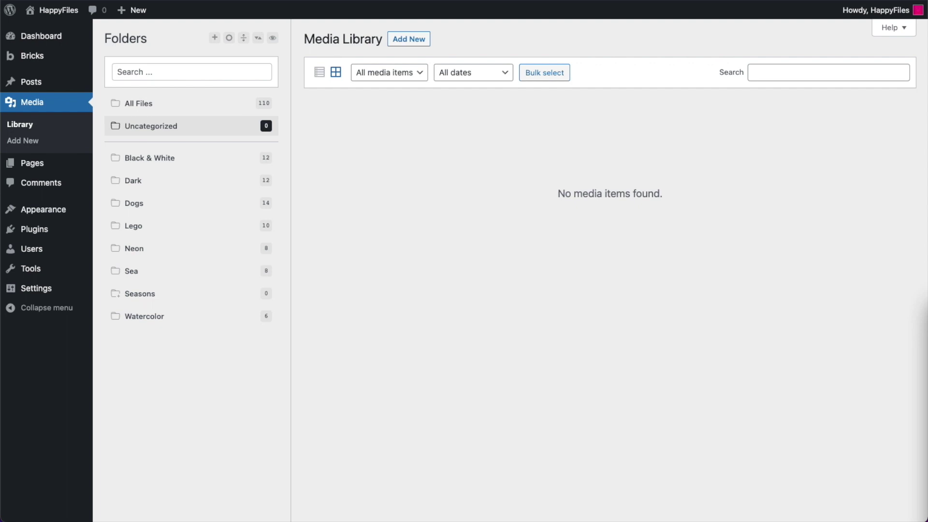
drag(926, 300, 671, 291)
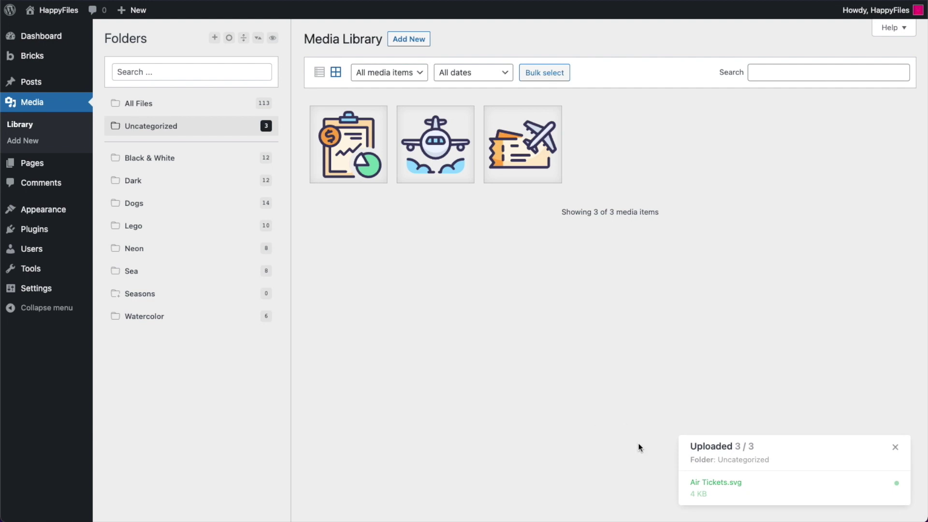
Upload Awards.svg into the Uncategorized folder, check the list of uploaded files and dismiss the upload summary.
mouse_move(694, 442)
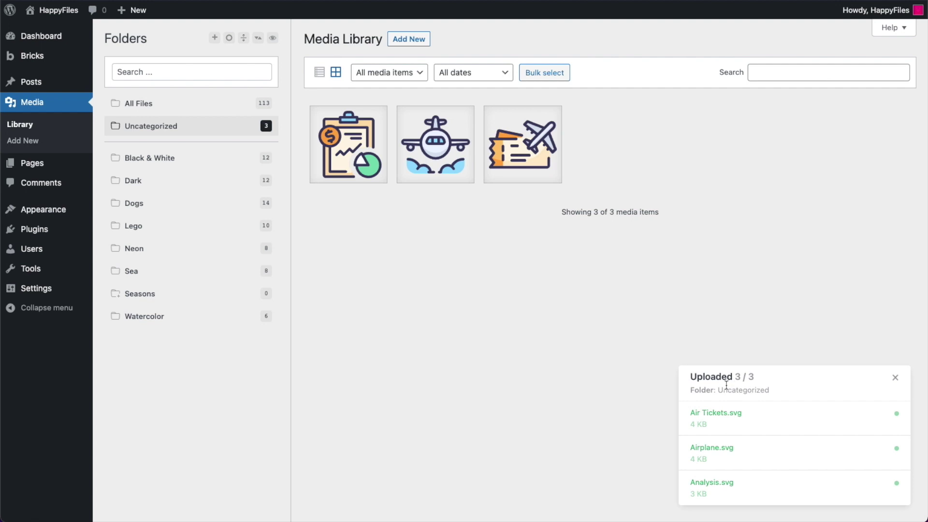
drag(691, 389, 769, 389)
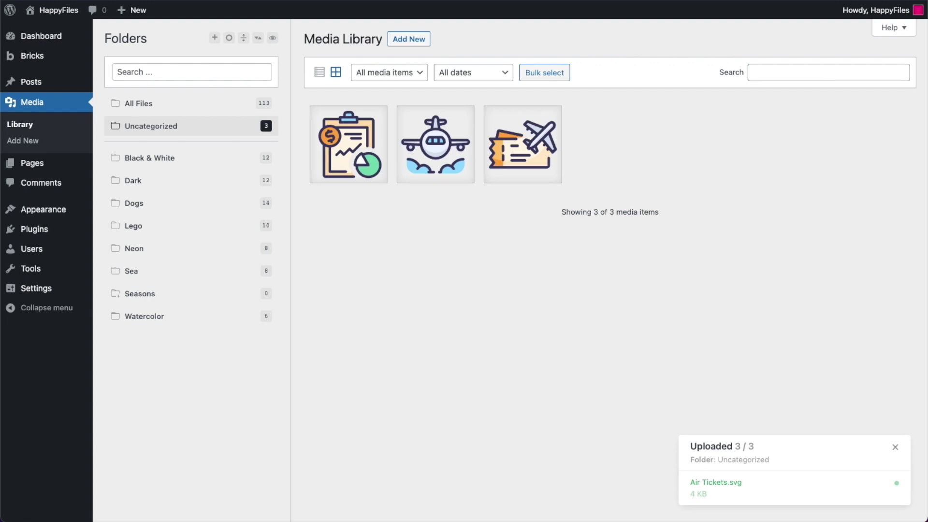
drag(924, 304, 677, 307)
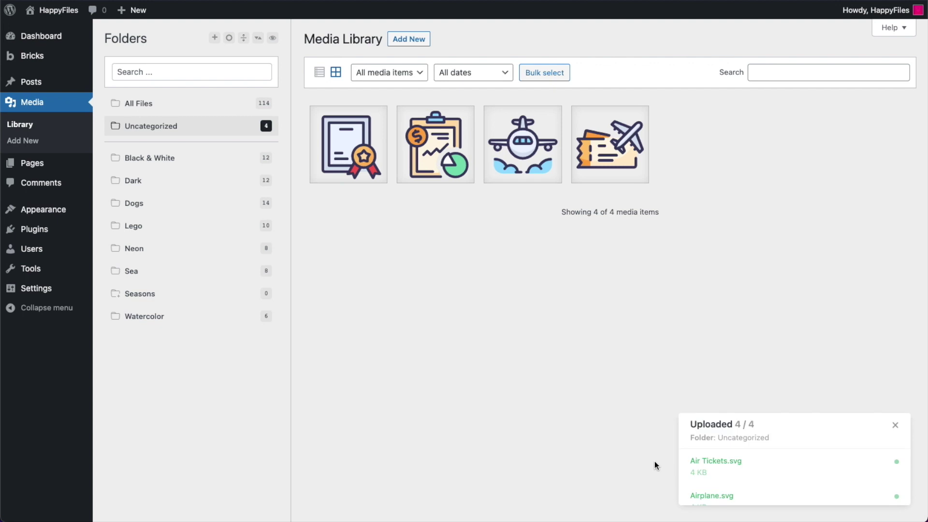
mouse_move(750, 405)
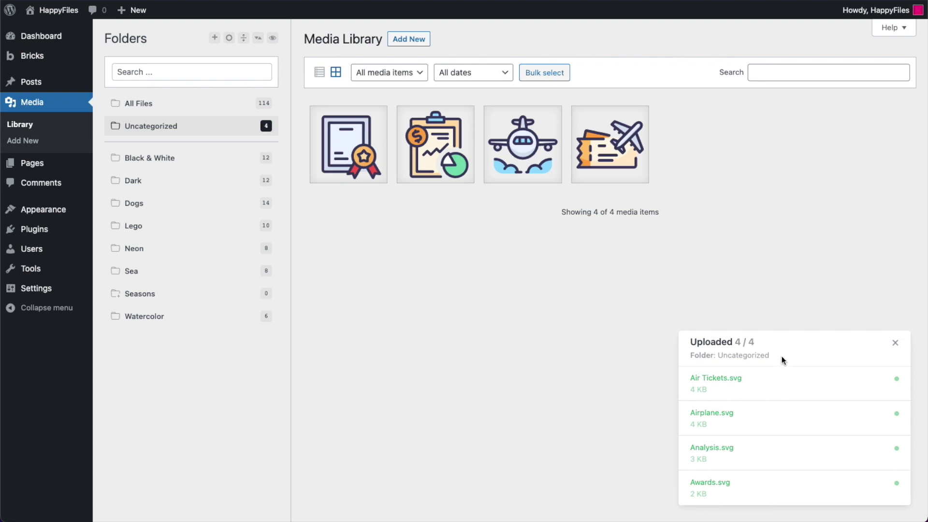
click(894, 344)
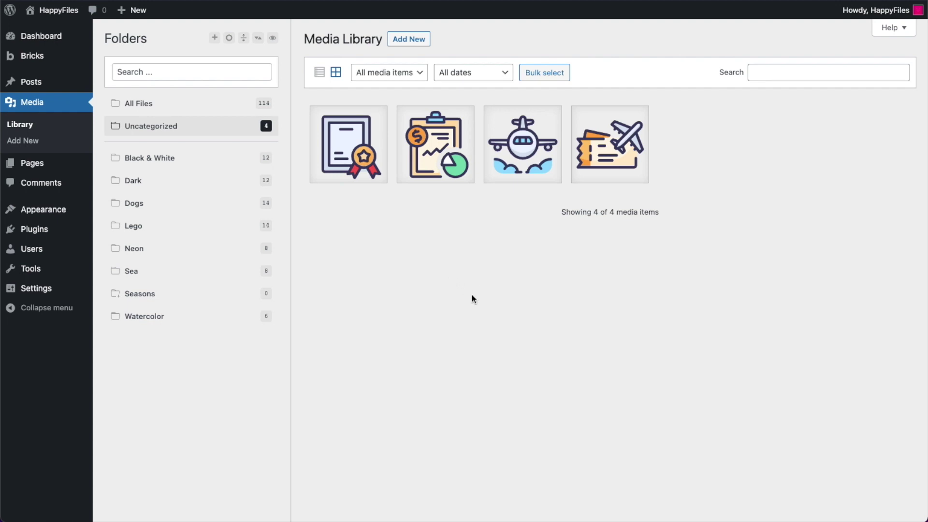
Open the HappyFiles settings and examine the Plugins option among the post types.
mouse_move(38, 290)
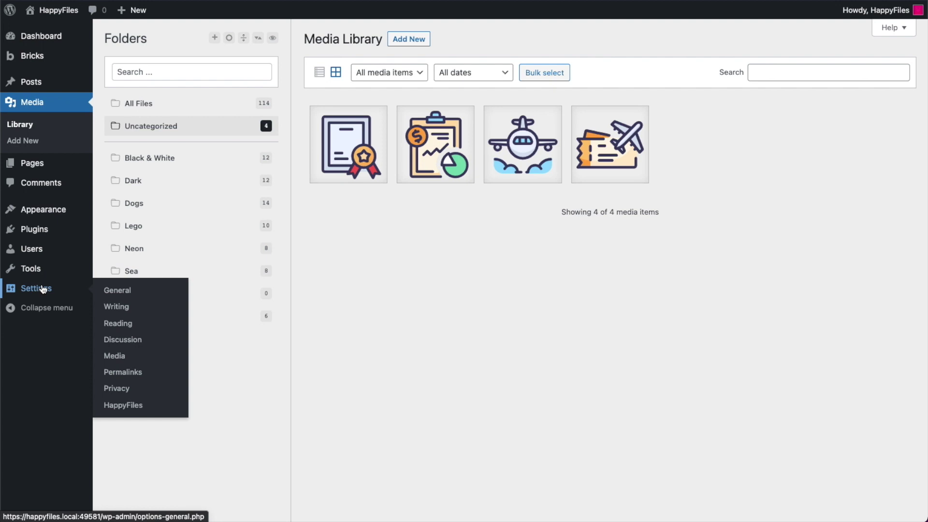
click(131, 406)
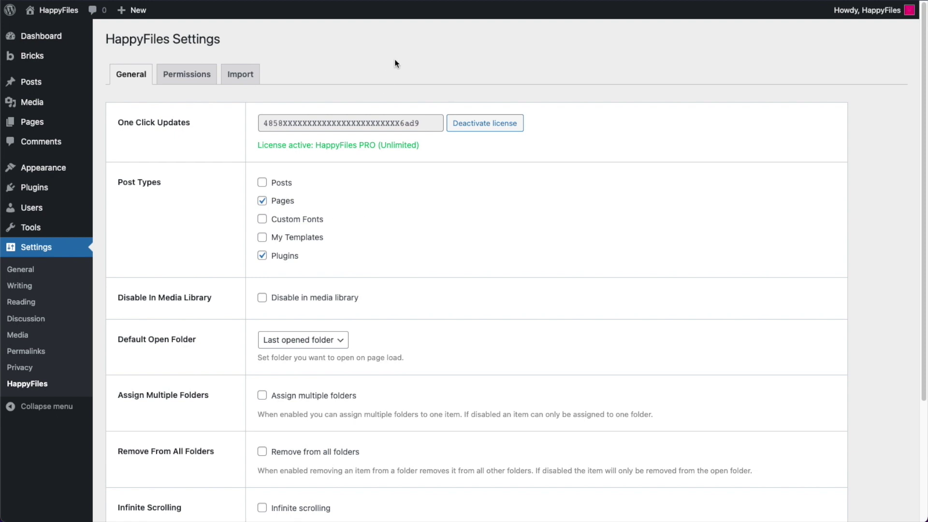
drag(320, 258, 271, 257)
click(335, 52)
View the folders on the installed plugins page and return to the HappyFiles settings.
click(57, 189)
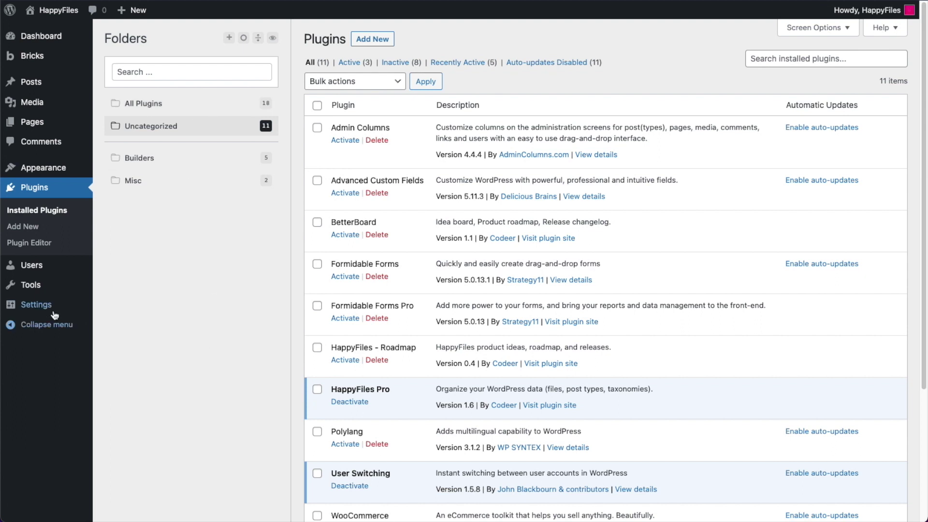
mouse_move(80, 312)
click(135, 422)
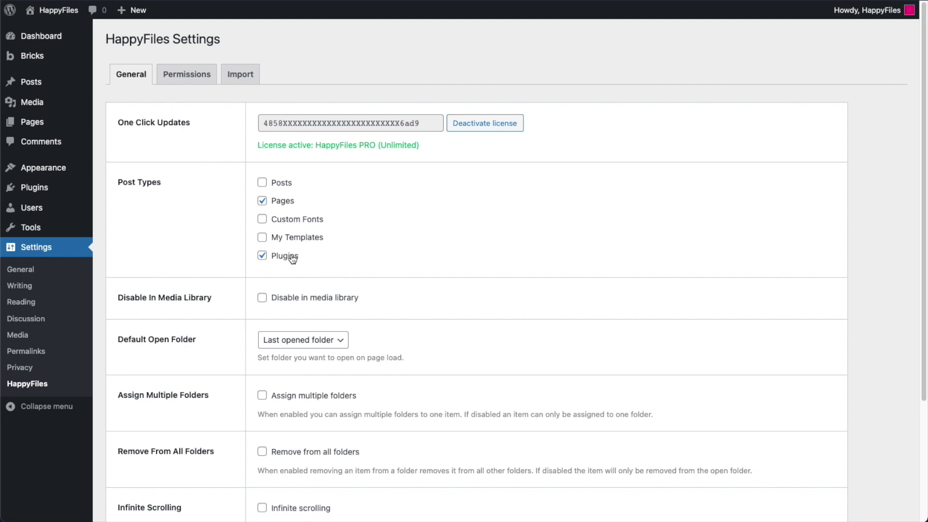
Turn on the Disable in media library option and turn it off again.
click(299, 301)
click(333, 306)
Open the media library and show the files in the Dogs folder.
scroll(213, 337, down, 1)
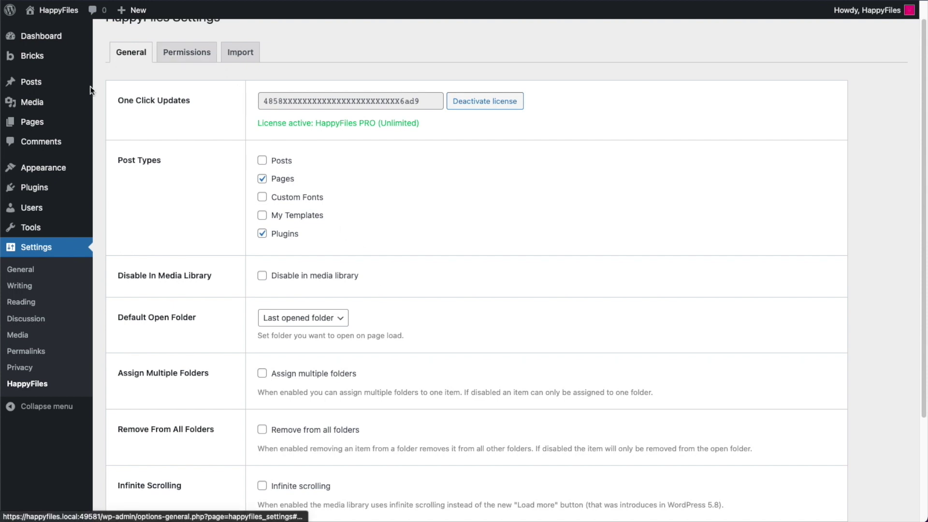
click(32, 102)
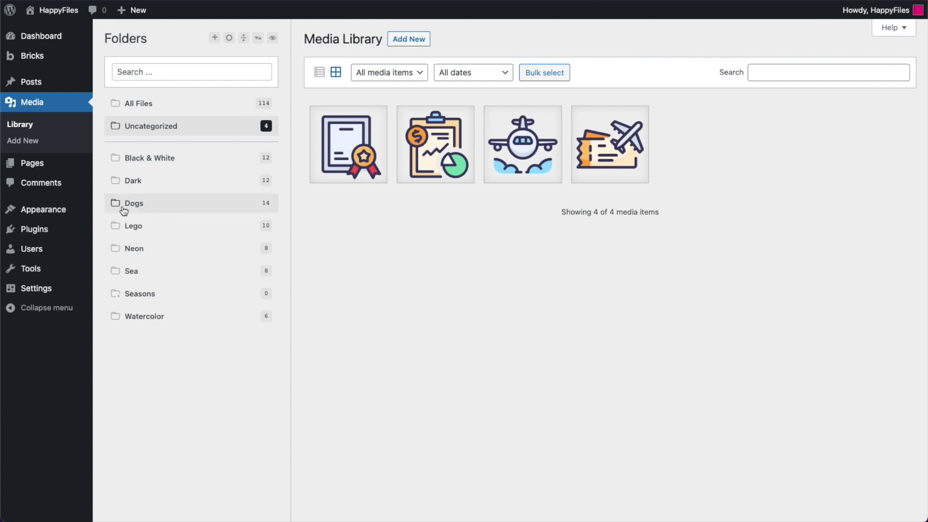
click(182, 207)
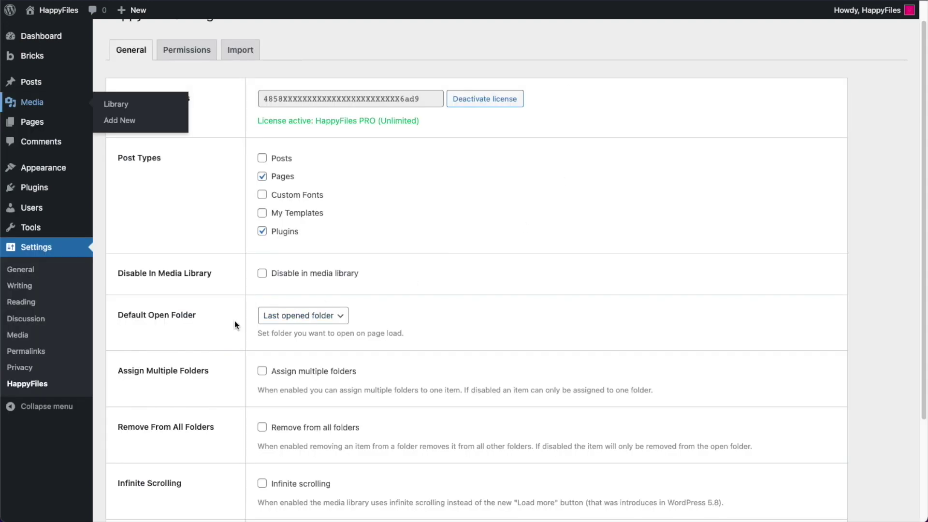
Set the default open folder to All Files, save the settings and show All Files in the media library.
click(303, 318)
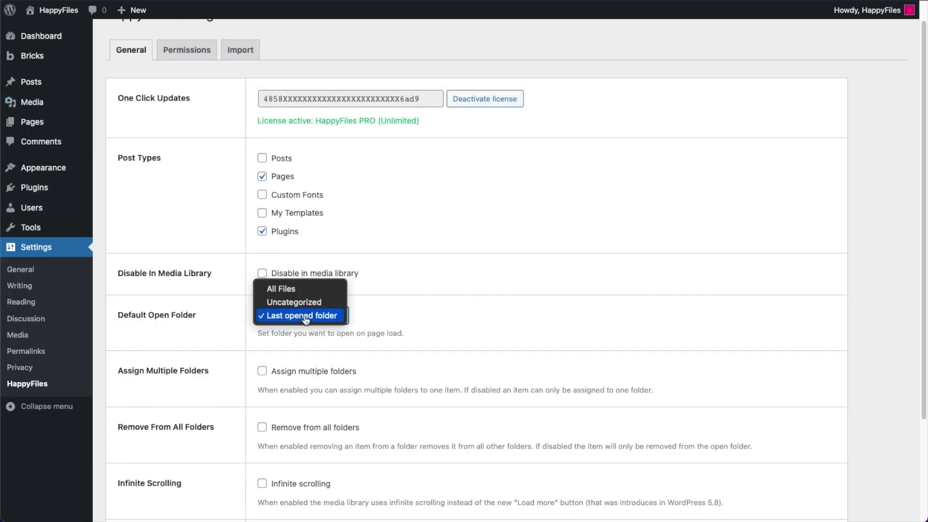
click(303, 290)
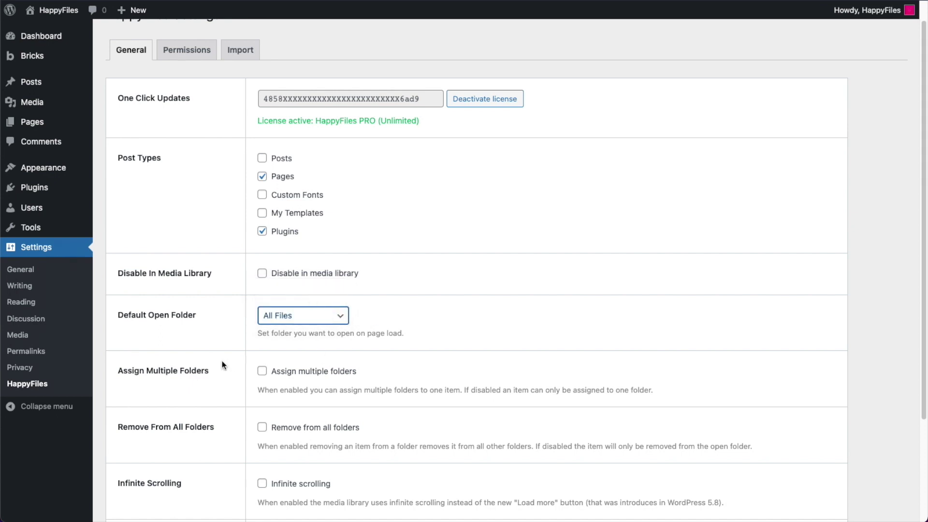
scroll(222, 361, down, 5)
click(135, 464)
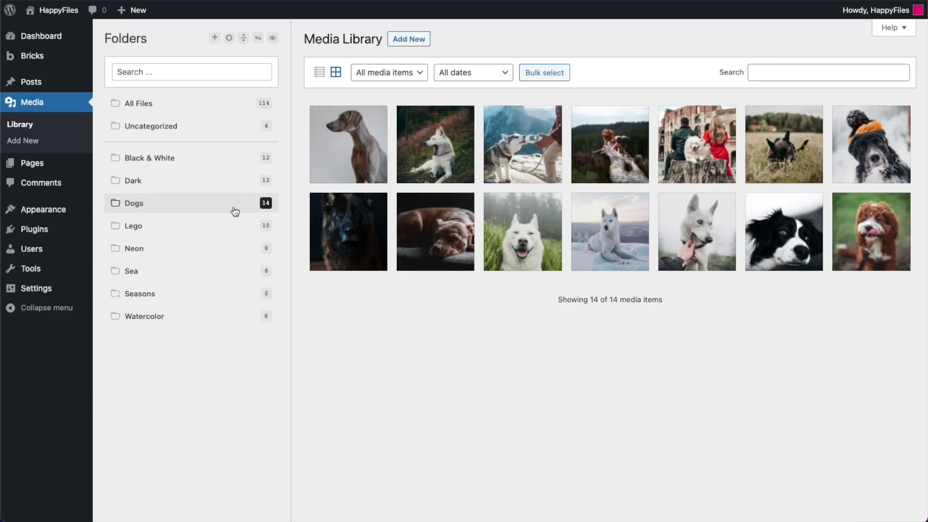
click(139, 103)
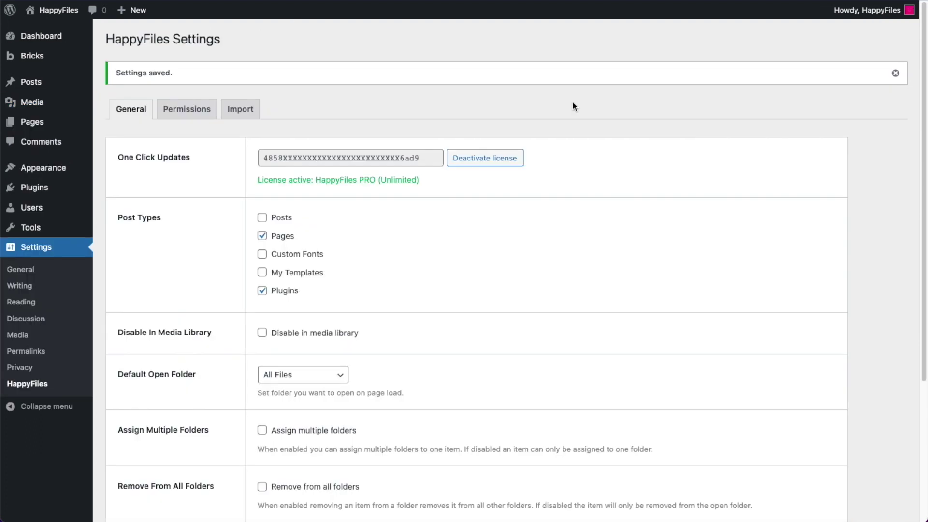
Look over the Default Open Folder choices and the remaining general settings of HappyFiles.
click(299, 375)
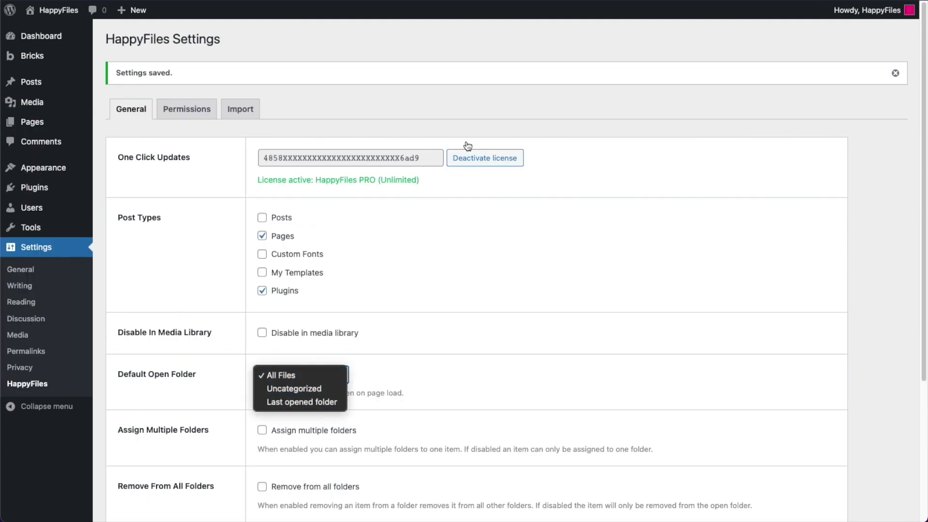
click(394, 102)
scroll(472, 204, down, 2)
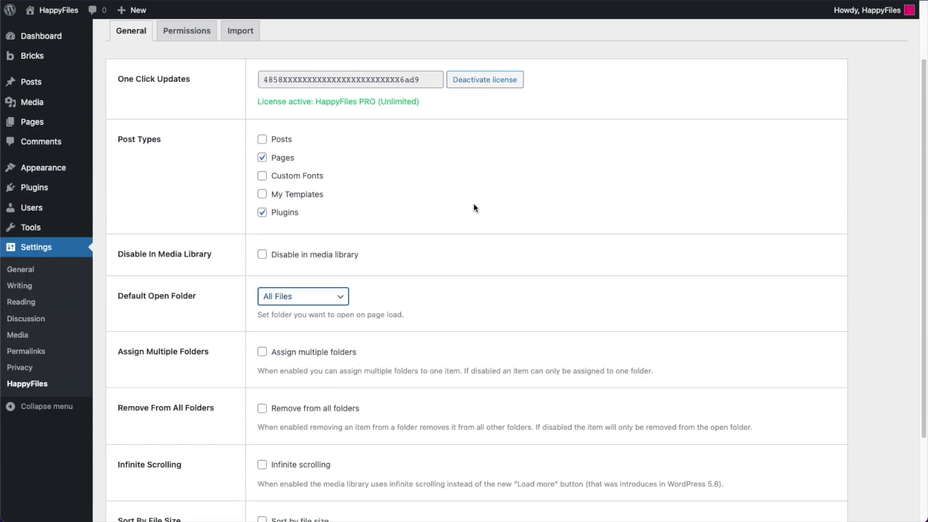
scroll(474, 208, down, 3)
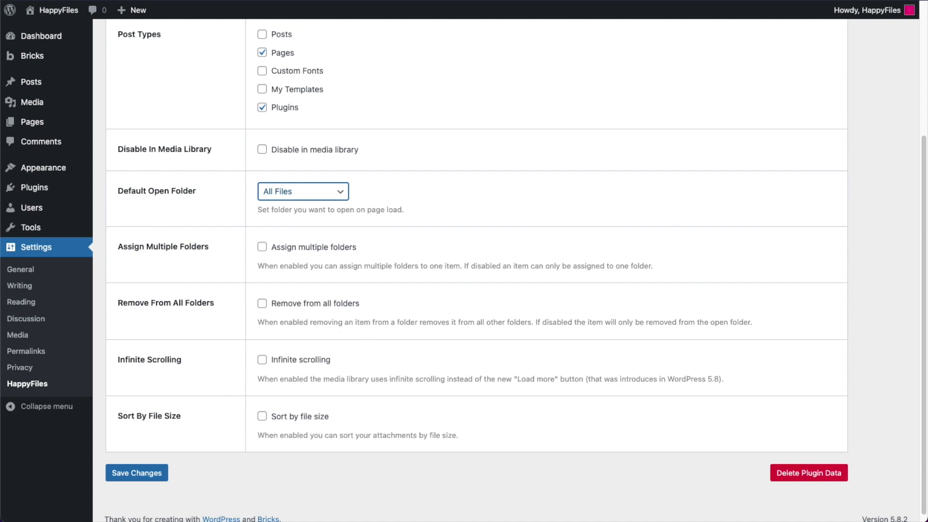
Browse All Files in the media library to the end of the list and load the remaining media items.
click(488, 1)
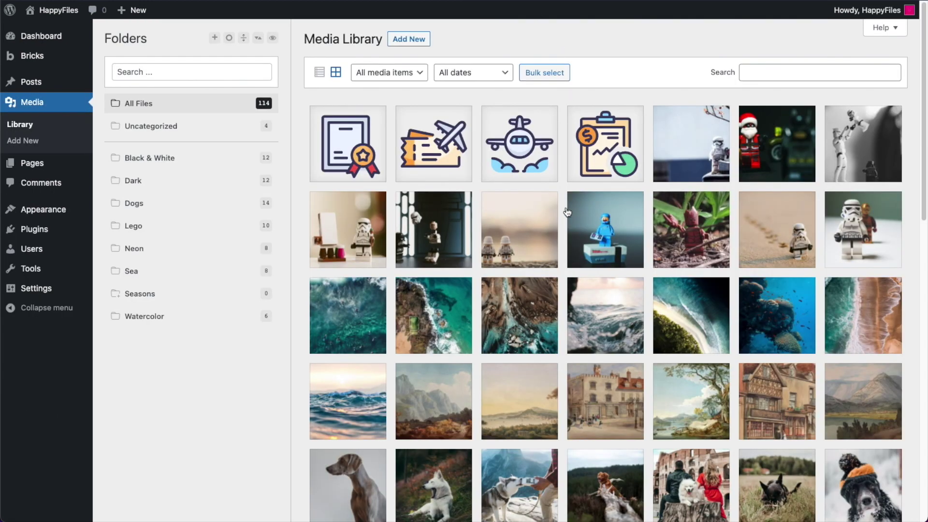
scroll(566, 212, down, 1)
scroll(563, 213, down, 5)
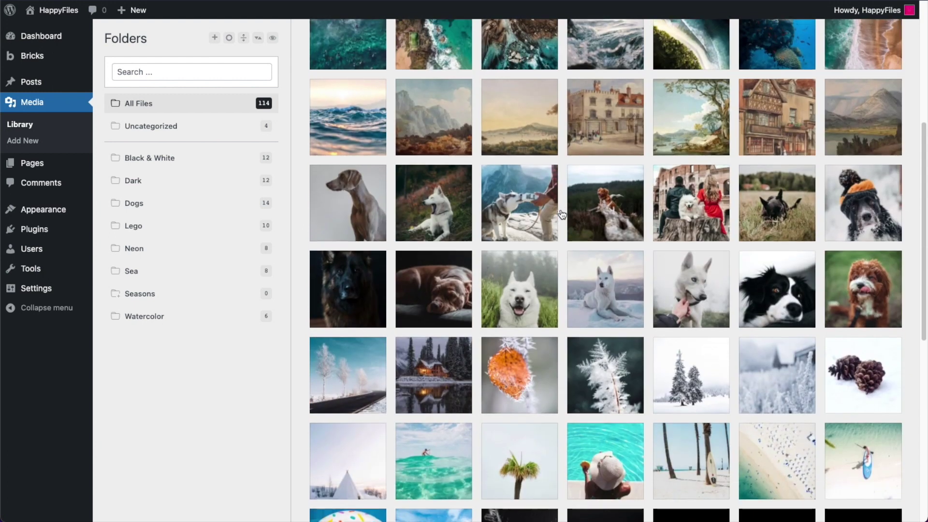
scroll(561, 214, down, 8)
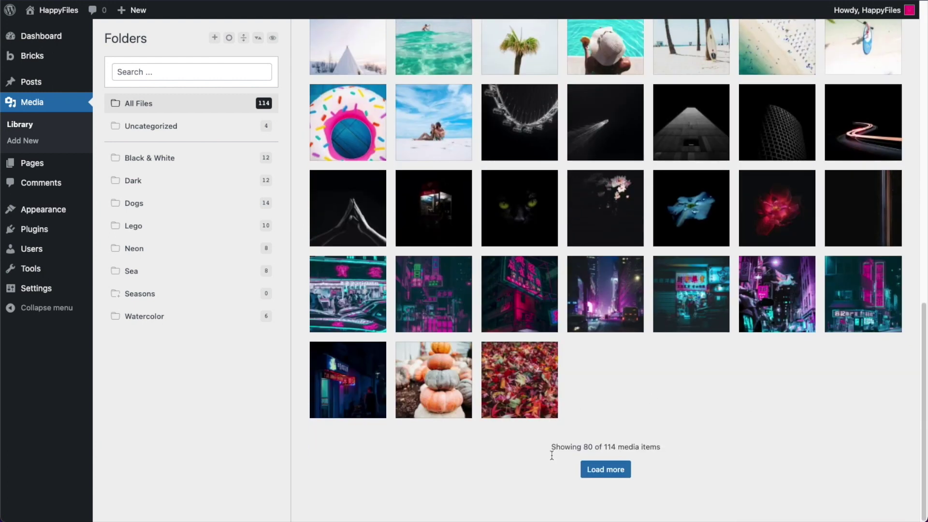
click(600, 470)
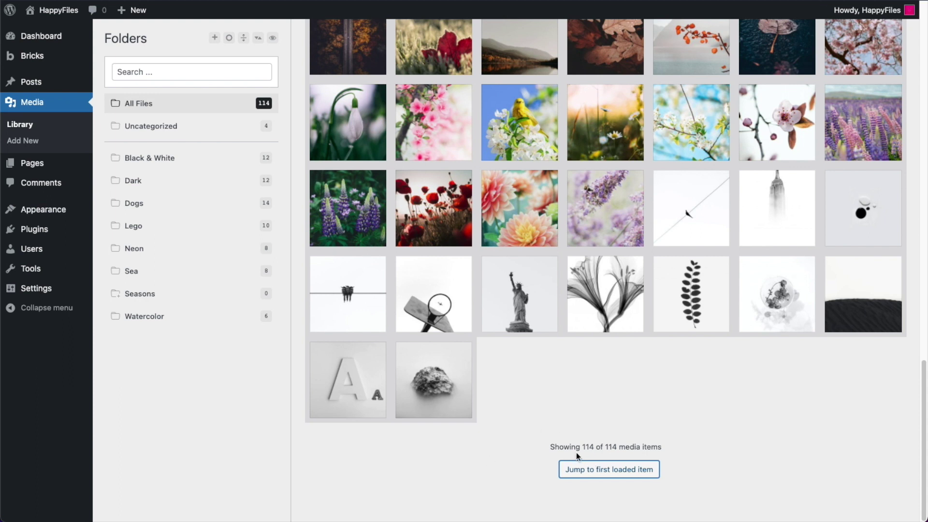
click(432, 439)
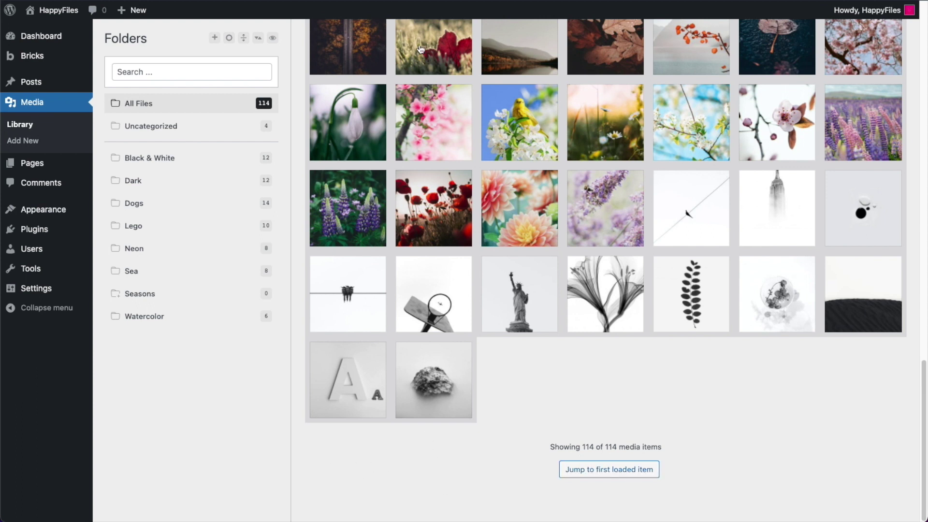
scroll(580, 232, up, 20)
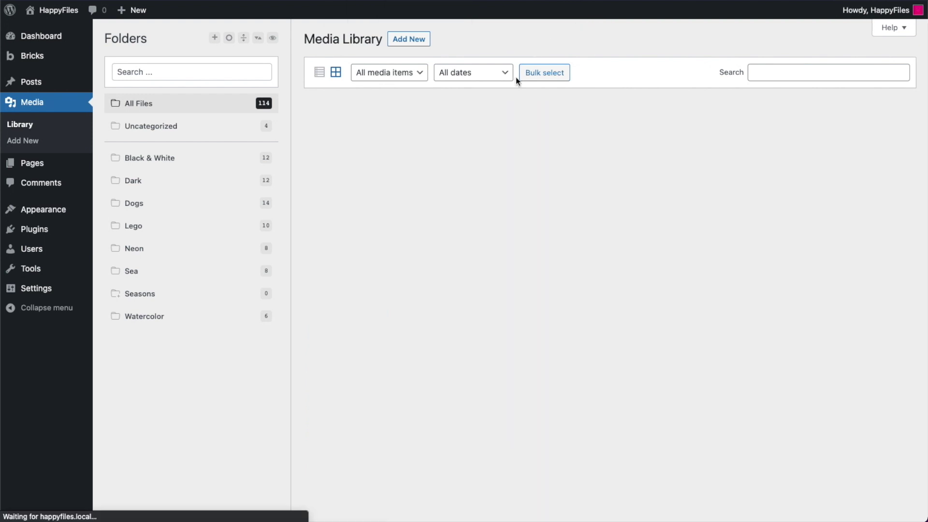
Enable infinite scrolling in the HappyFiles settings, save the changes and test it on All Files in the media library.
scroll(545, 269, down, 15)
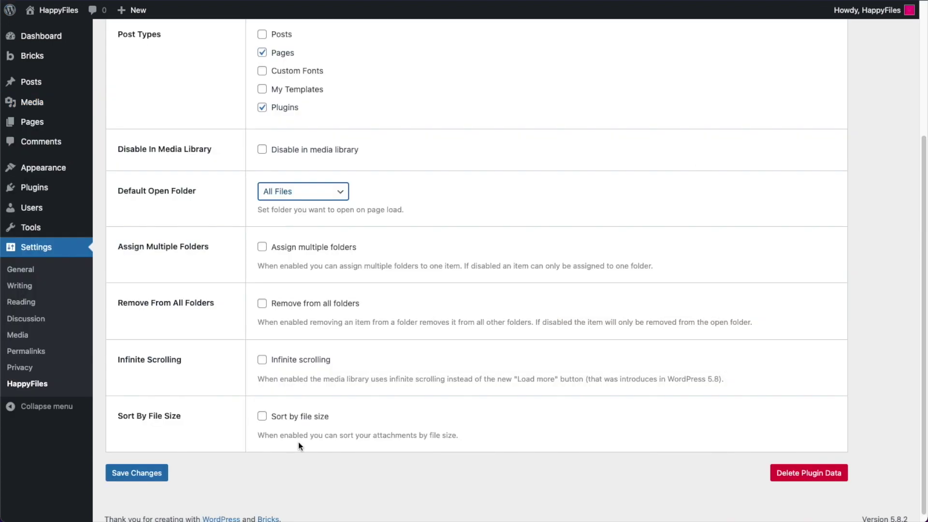
click(292, 361)
click(151, 476)
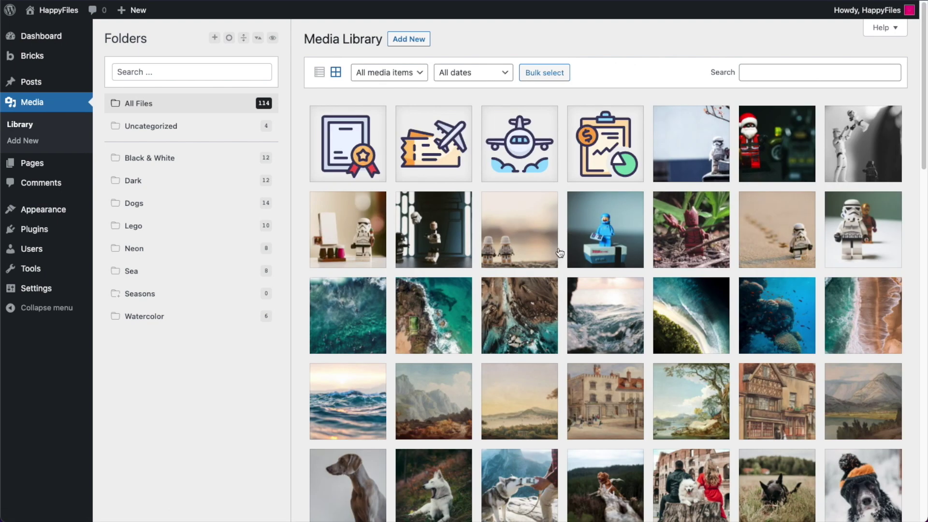
scroll(558, 267, down, 15)
scroll(562, 248, down, 5)
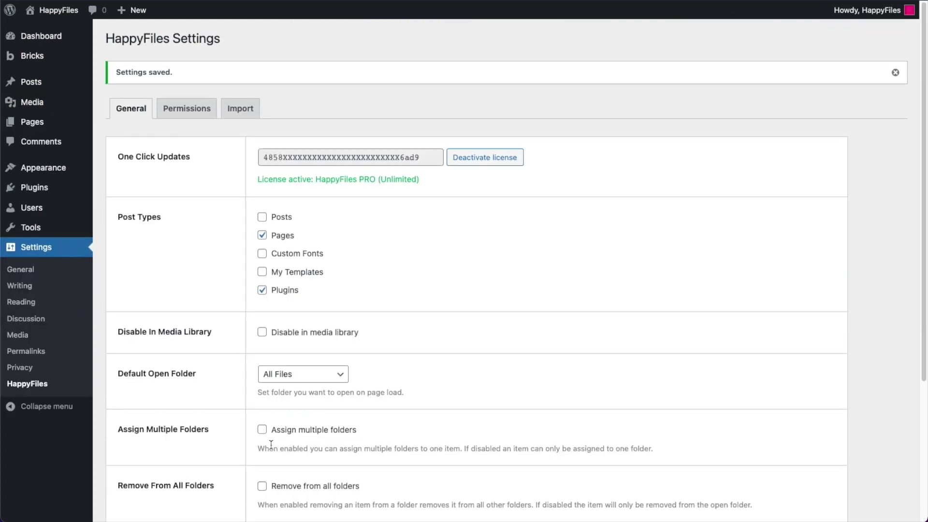
Enable Sort by file size in the HappyFiles settings and save the changes.
scroll(243, 477, down, 4)
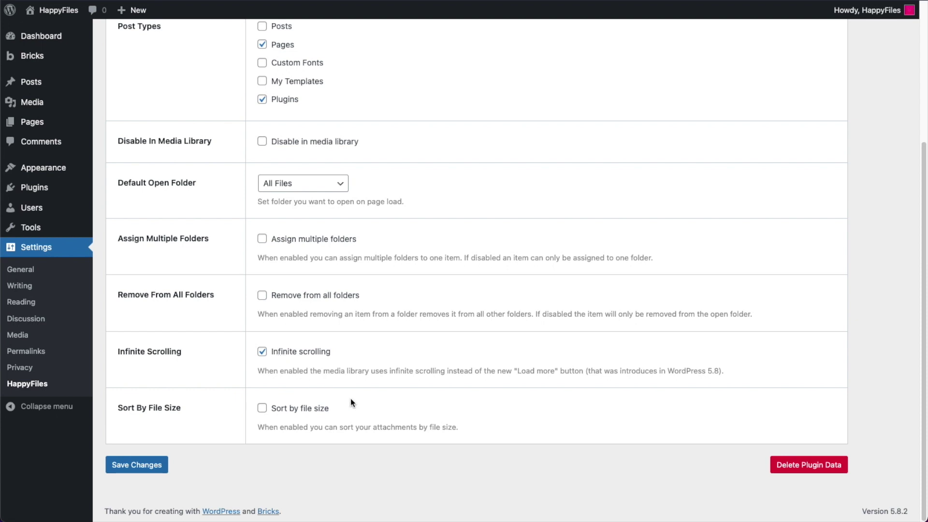
click(304, 412)
click(144, 467)
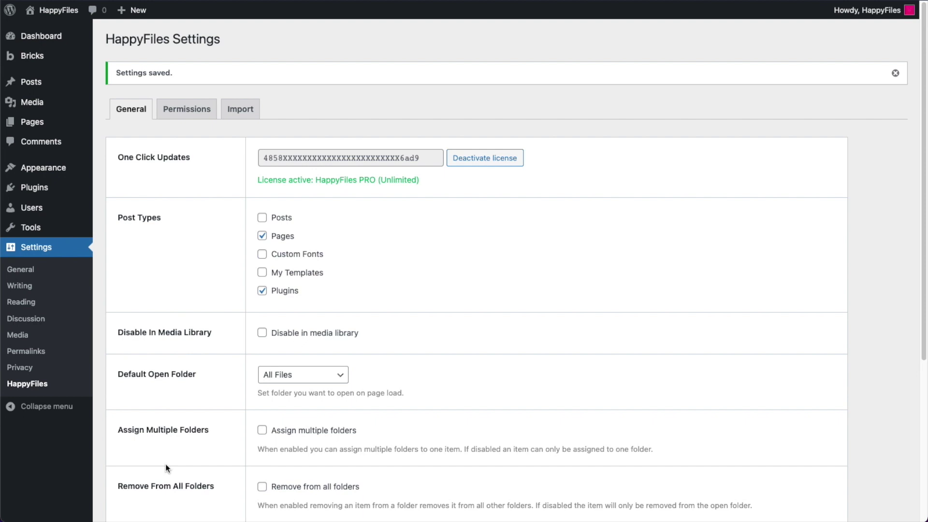
Regenerate the file sizes of the media attachments and check the list of processed files.
scroll(244, 441, down, 5)
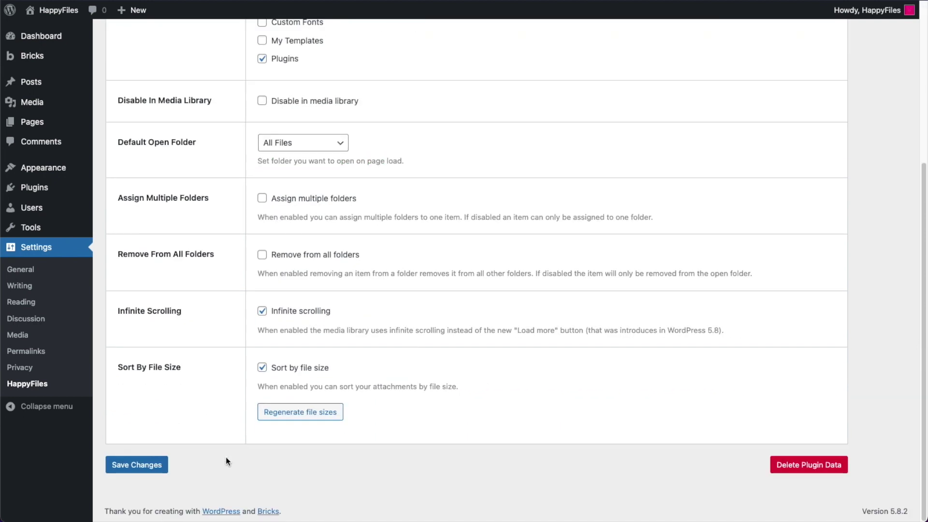
click(301, 413)
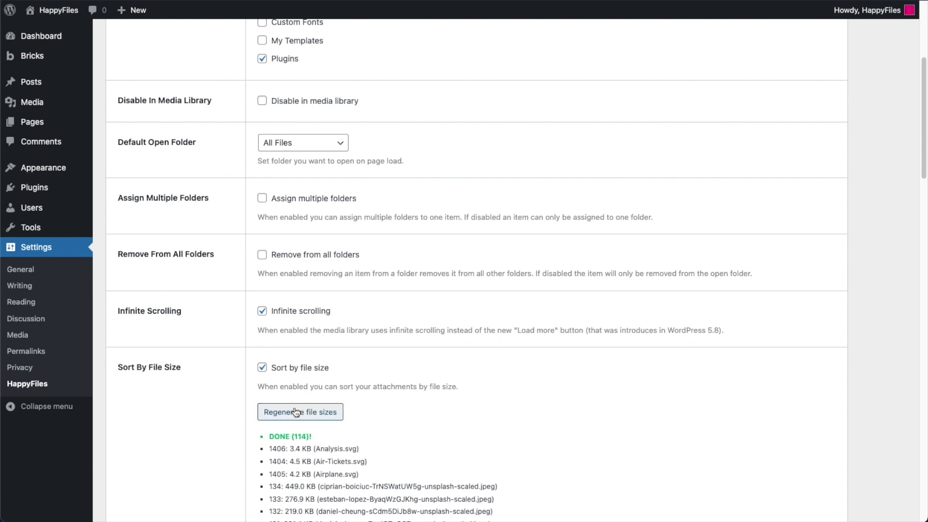
drag(293, 436, 309, 437)
click(310, 437)
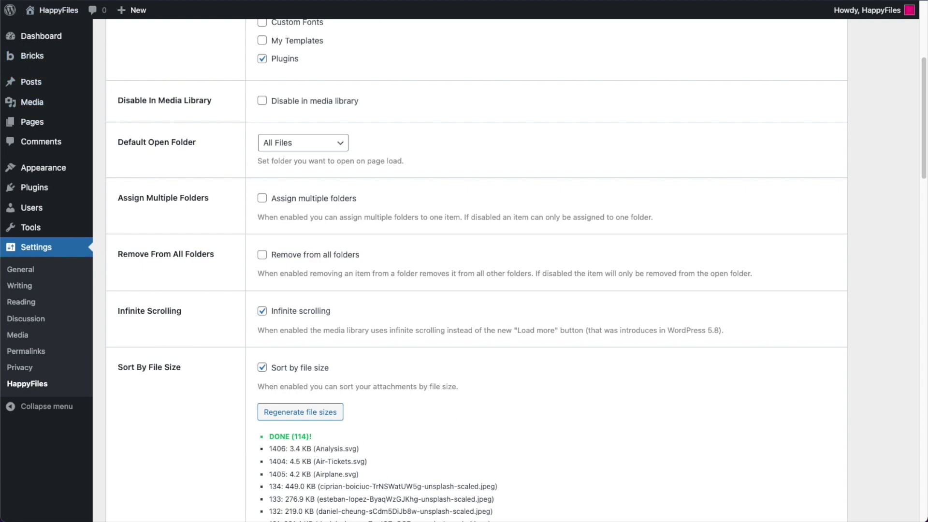
Show the media library in list view and sort the files by file size in descending order.
click(51, 101)
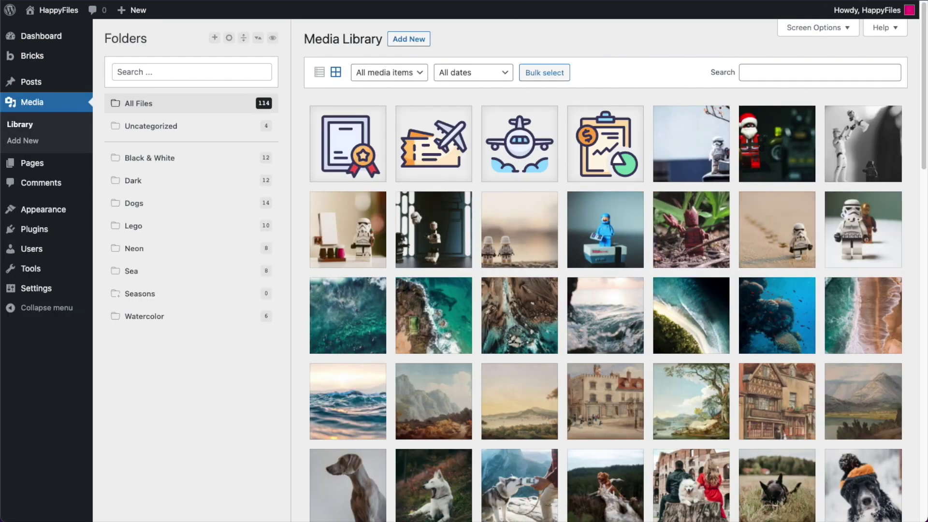
click(258, 38)
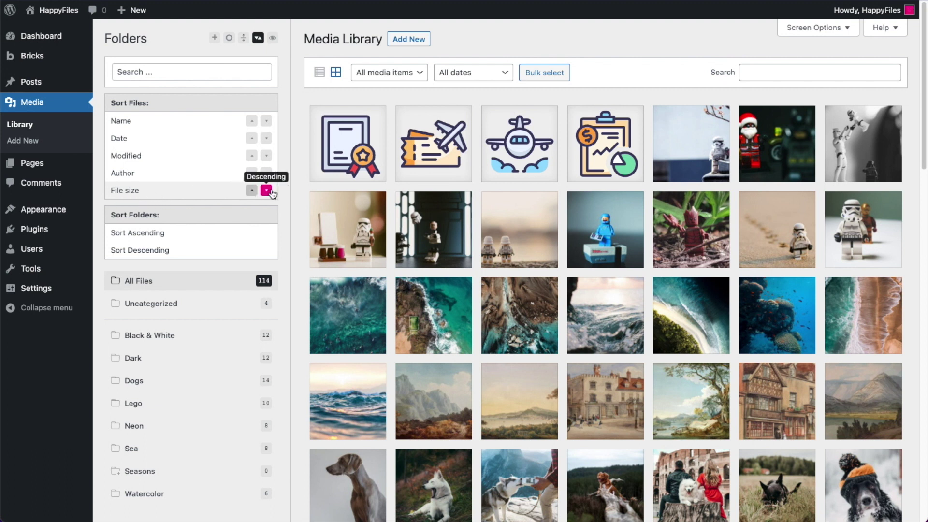
click(320, 74)
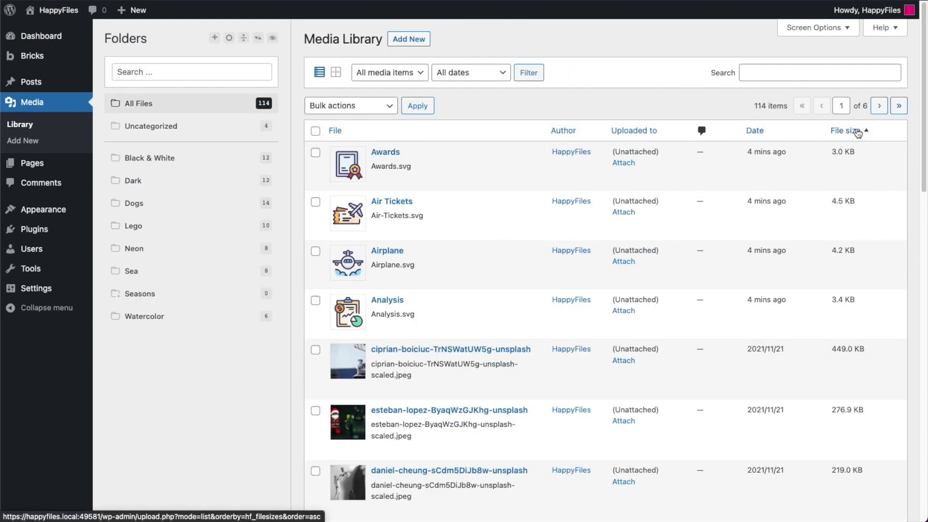
click(258, 37)
click(267, 191)
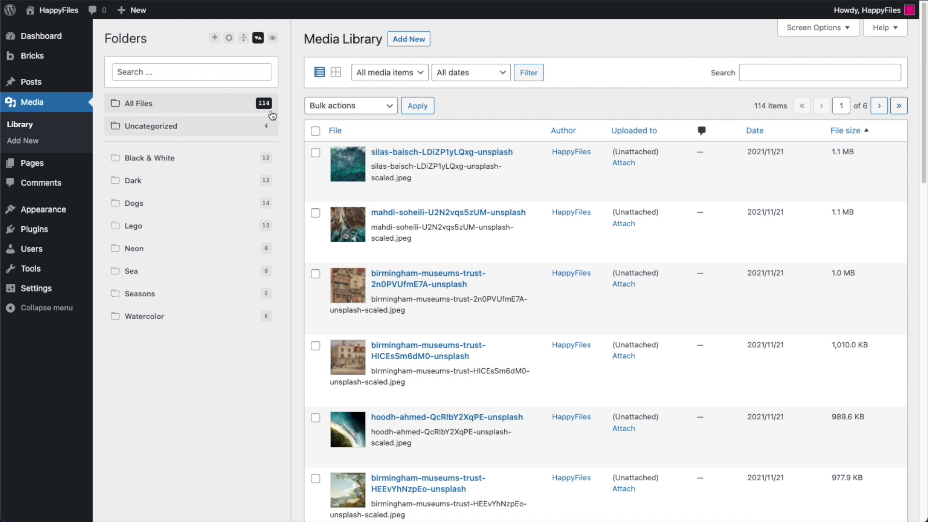
click(258, 38)
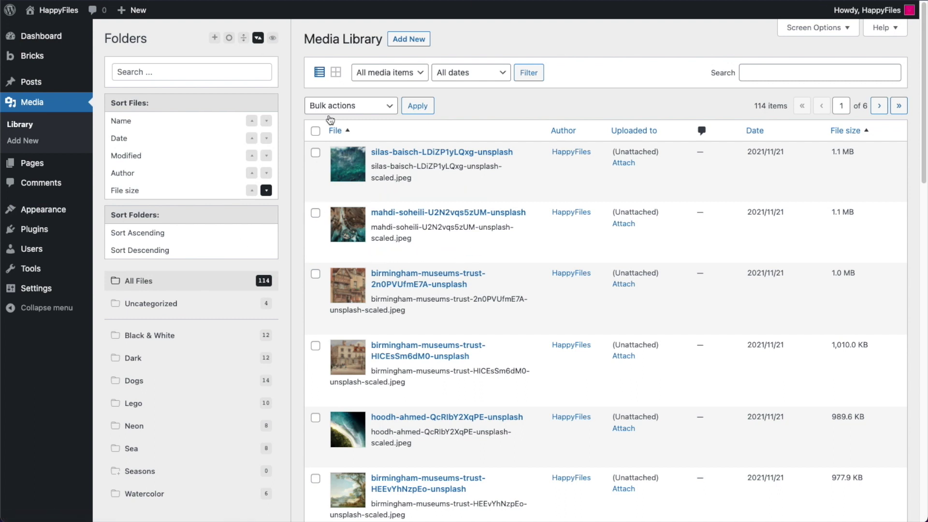
Review the folder access and SVG support levels for each user role in the HappyFiles permission settings.
mouse_move(49, 287)
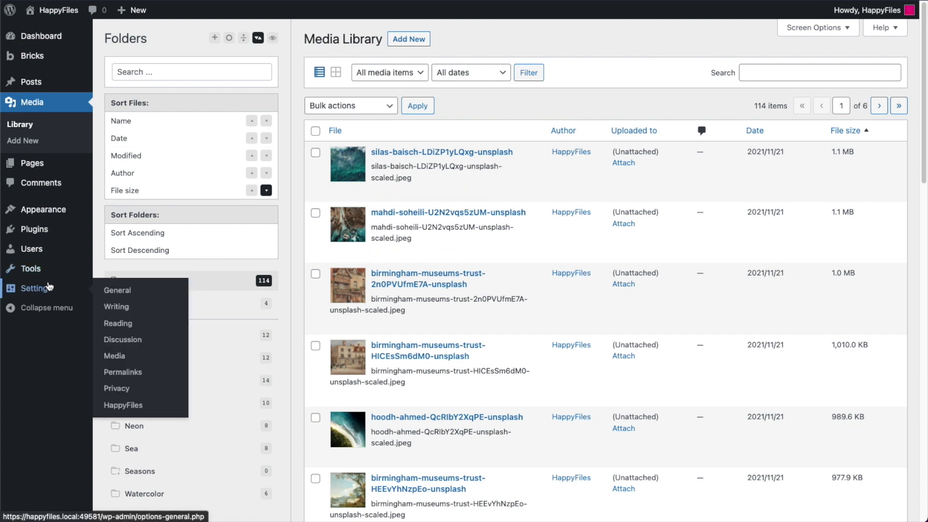
click(161, 406)
scroll(269, 352, down, 5)
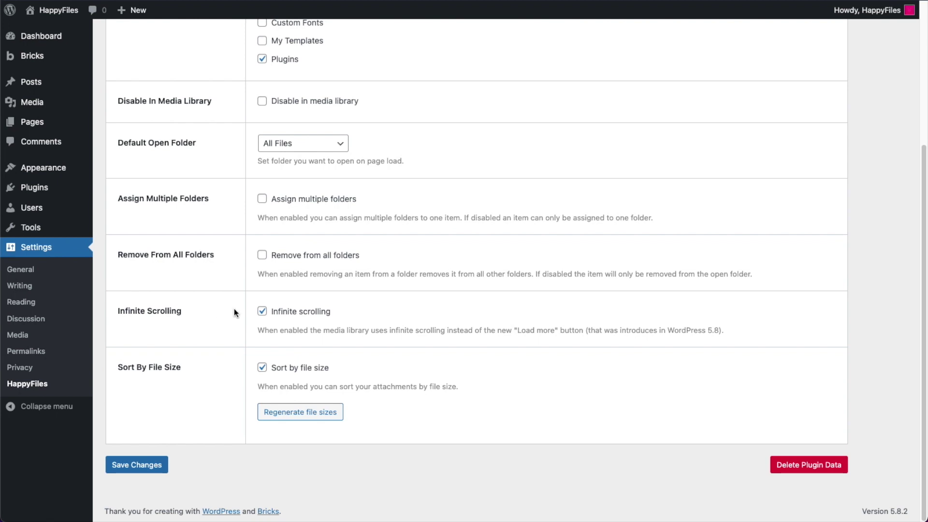
scroll(234, 308, up, 5)
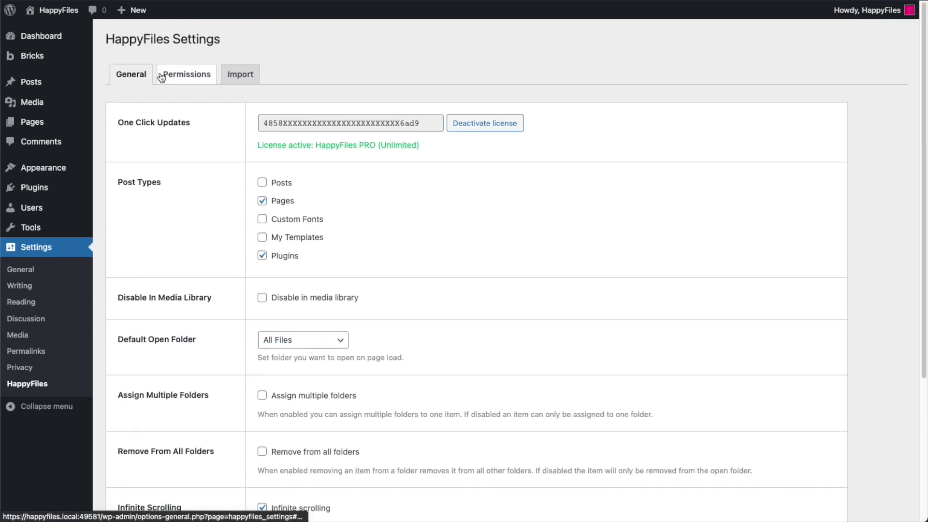
click(186, 77)
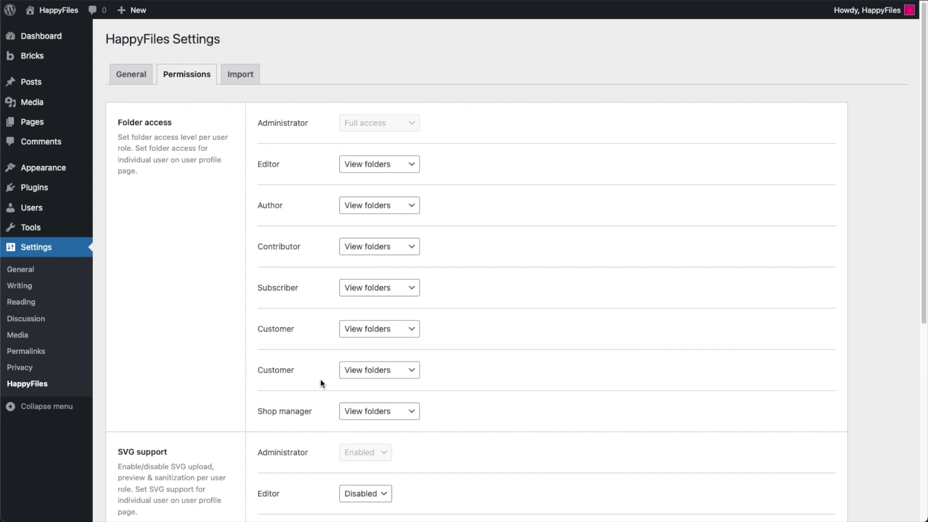
scroll(290, 334, down, 3)
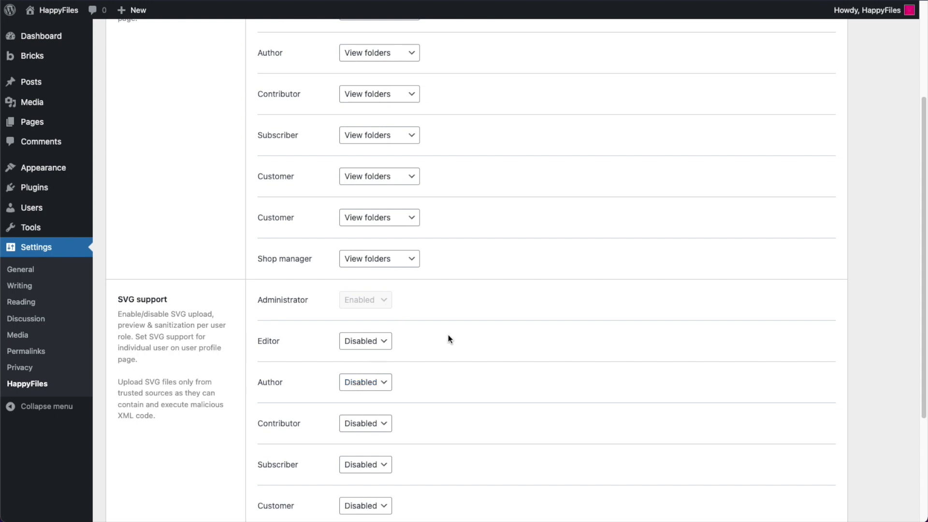
scroll(448, 334, up, 2)
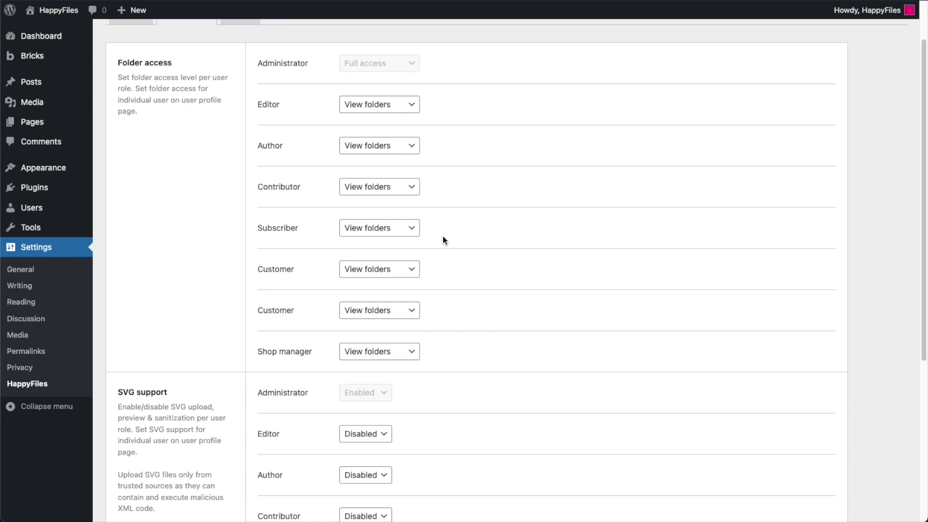
scroll(196, 120, up, 2)
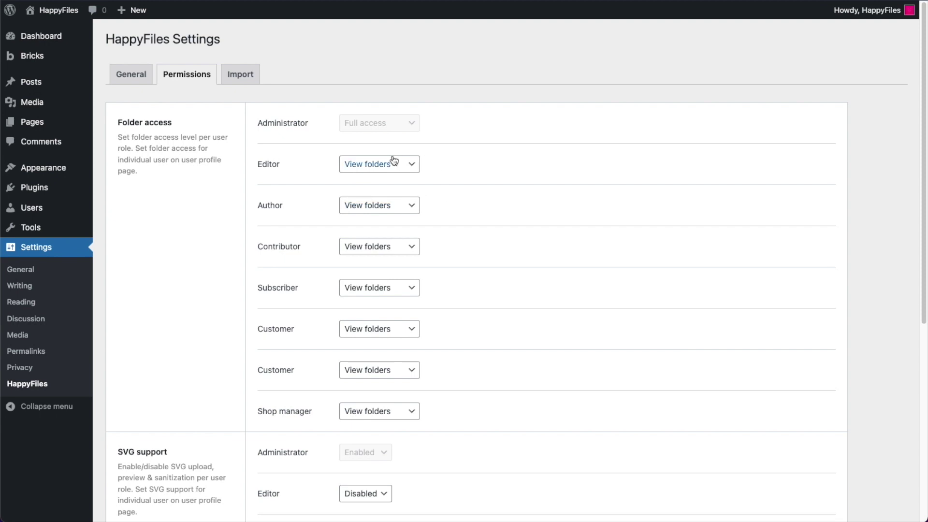
Set the Editor role's folder access to No access.
click(407, 166)
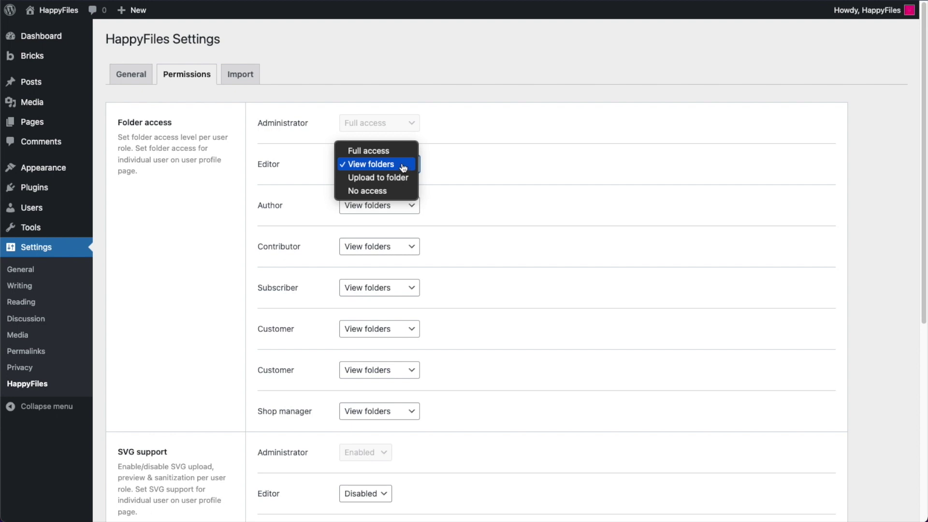
click(381, 191)
click(398, 50)
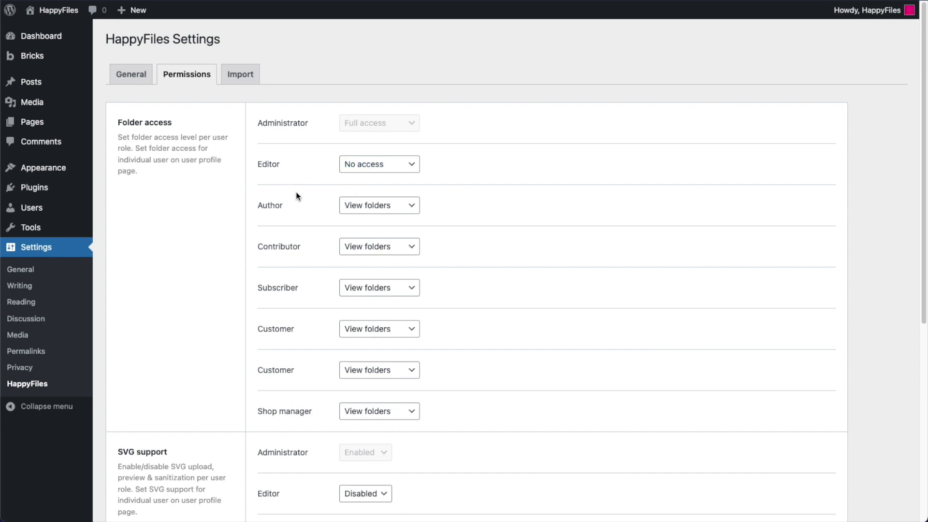
Set SVG support for the Editor role to Enabled, keep its folder access at No access and save the settings.
scroll(385, 155, down, 1)
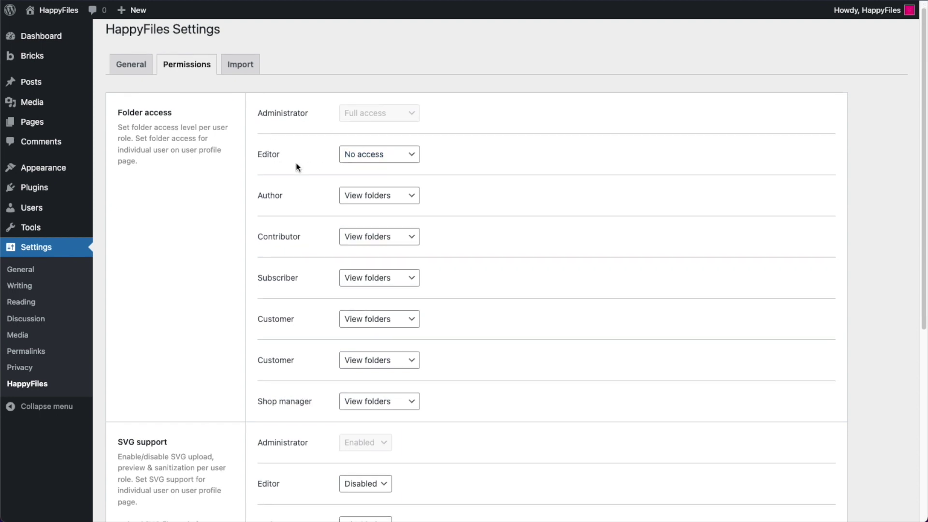
scroll(271, 374, down, 5)
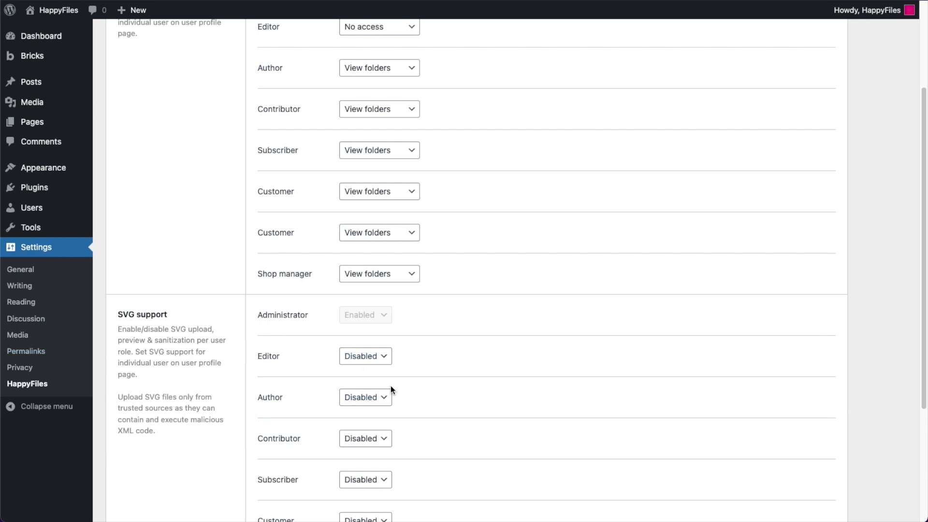
click(381, 358)
click(372, 369)
scroll(469, 303, up, 3)
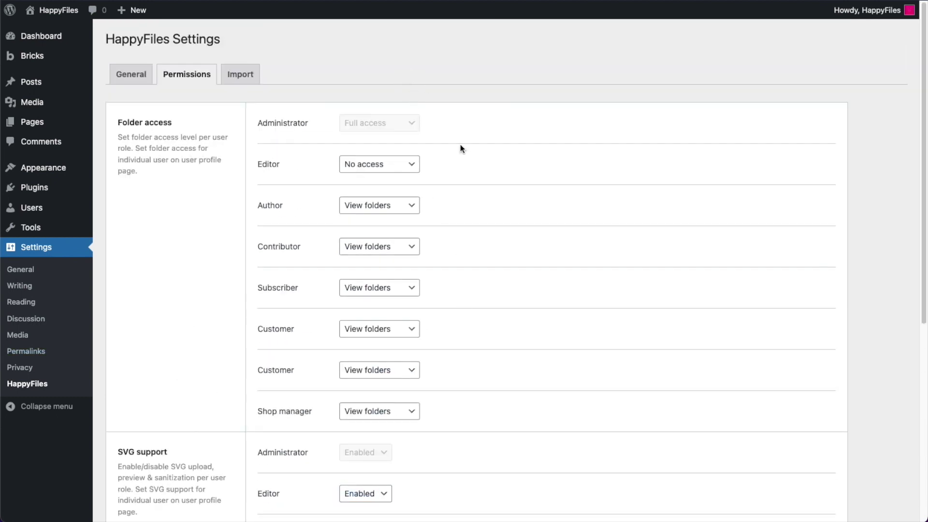
click(379, 166)
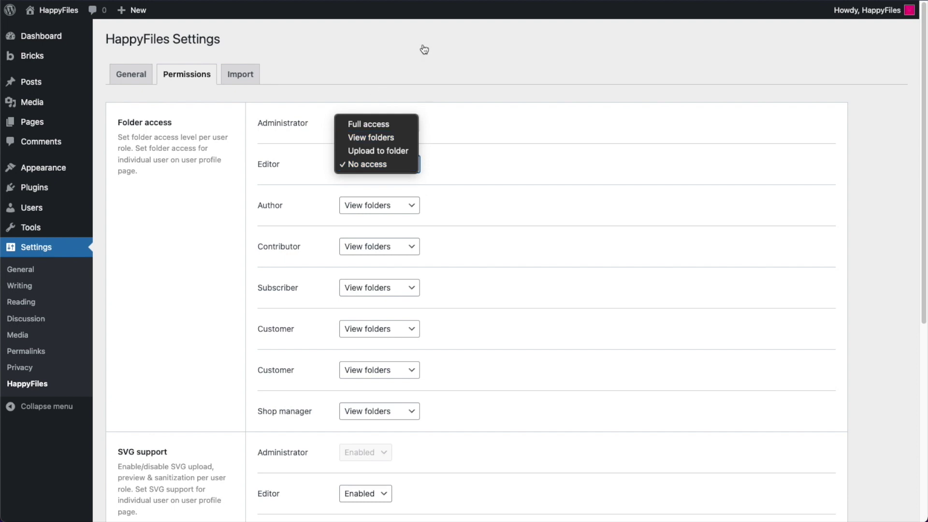
click(371, 165)
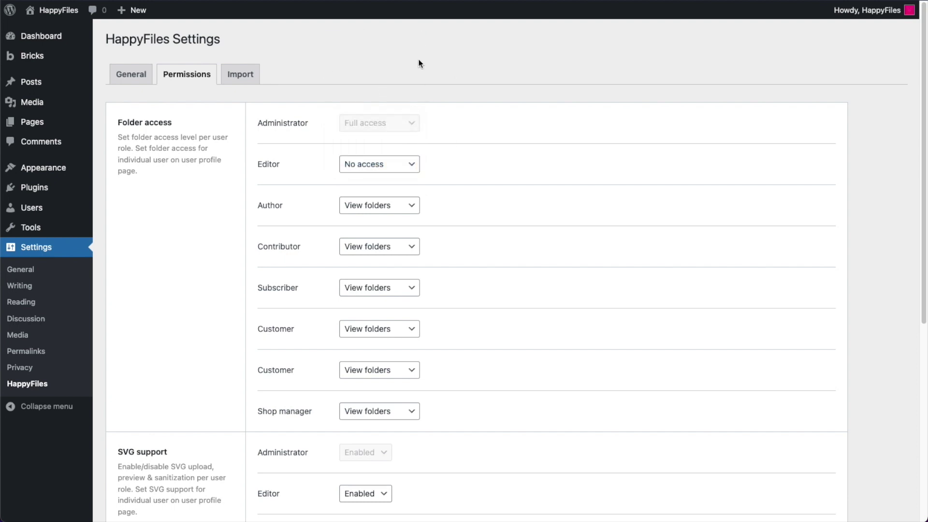
scroll(263, 376, down, 7)
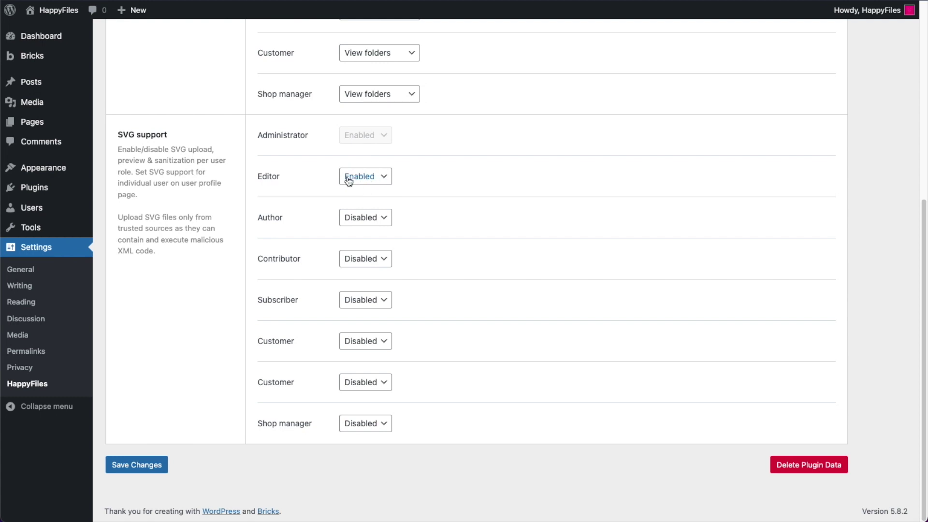
click(135, 467)
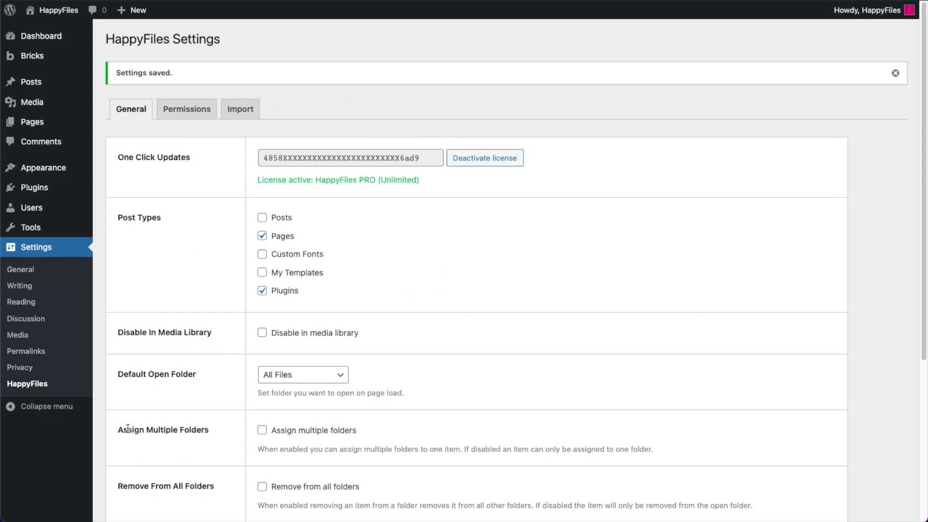
Switch to the editor user from the users list and open the media library under that account.
click(54, 209)
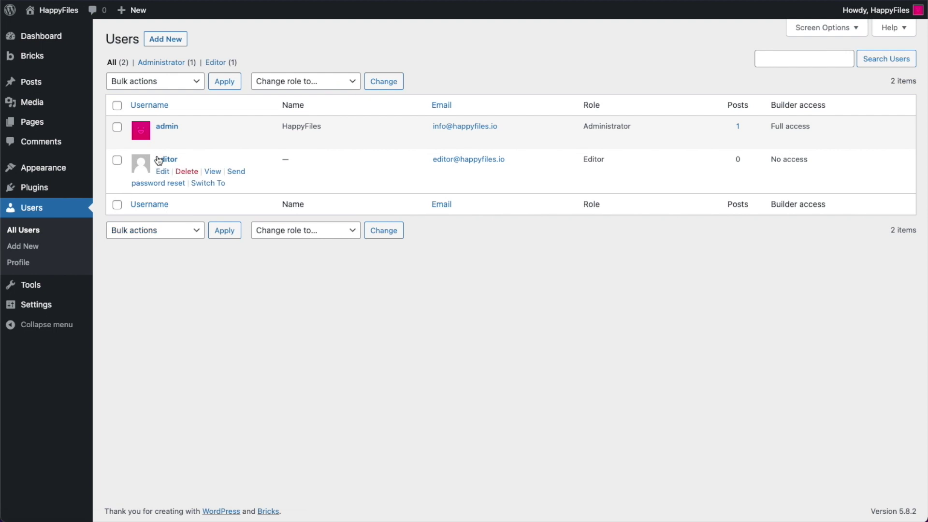
click(209, 185)
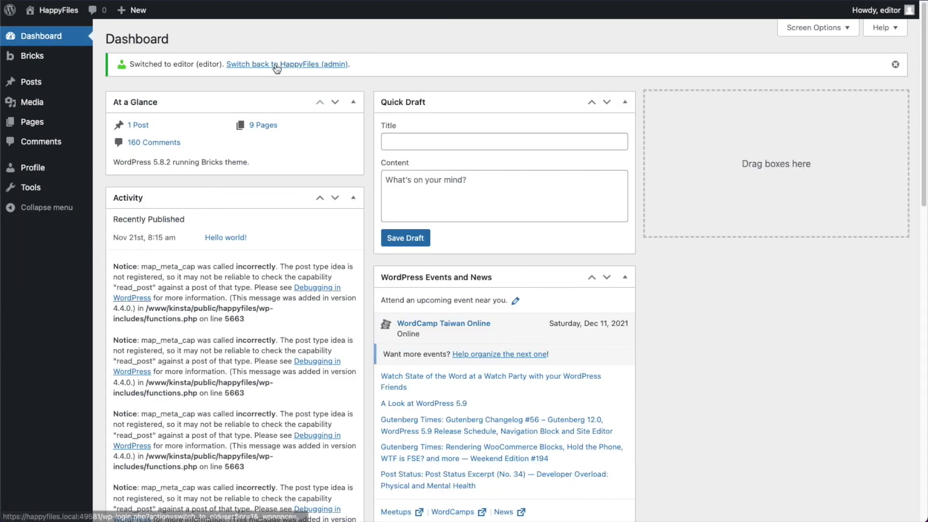
drag(168, 64, 216, 65)
click(225, 31)
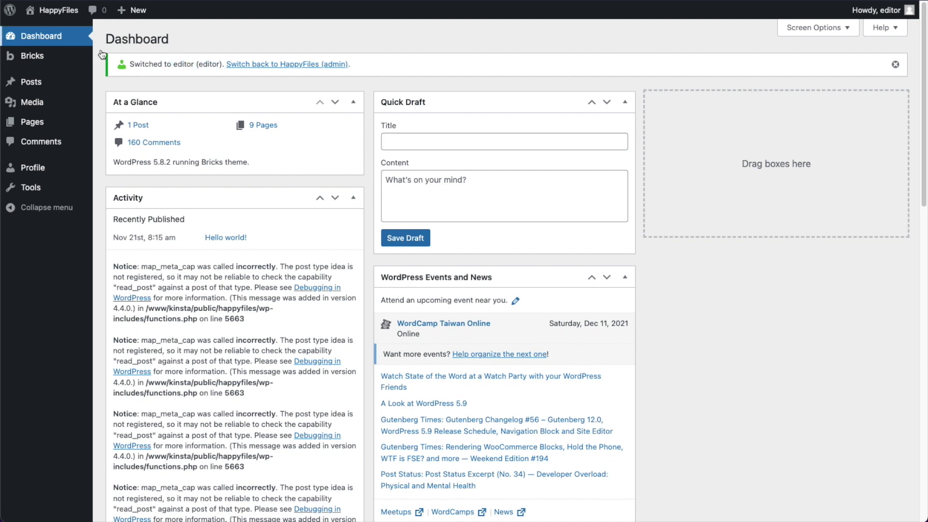
click(64, 107)
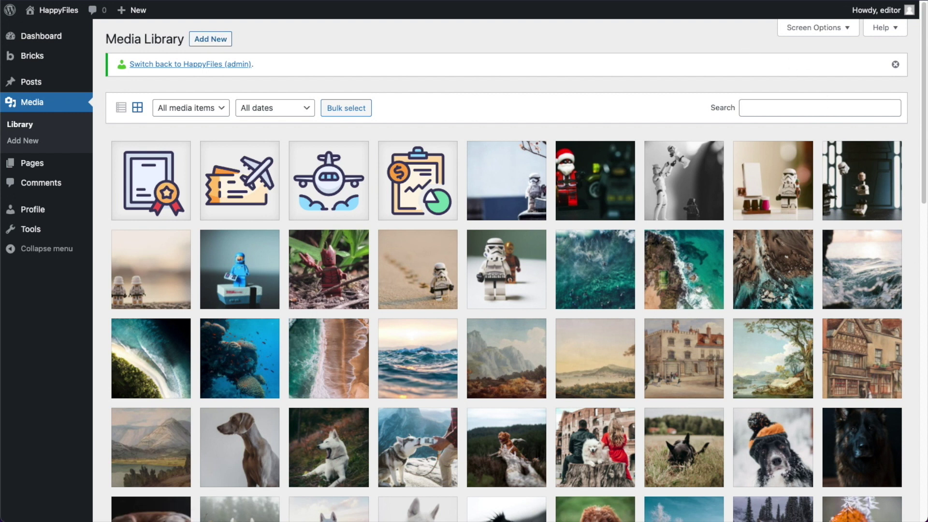
Upload Banquet.svg to the media library as the editor and check its attachment details.
drag(921, 293, 549, 86)
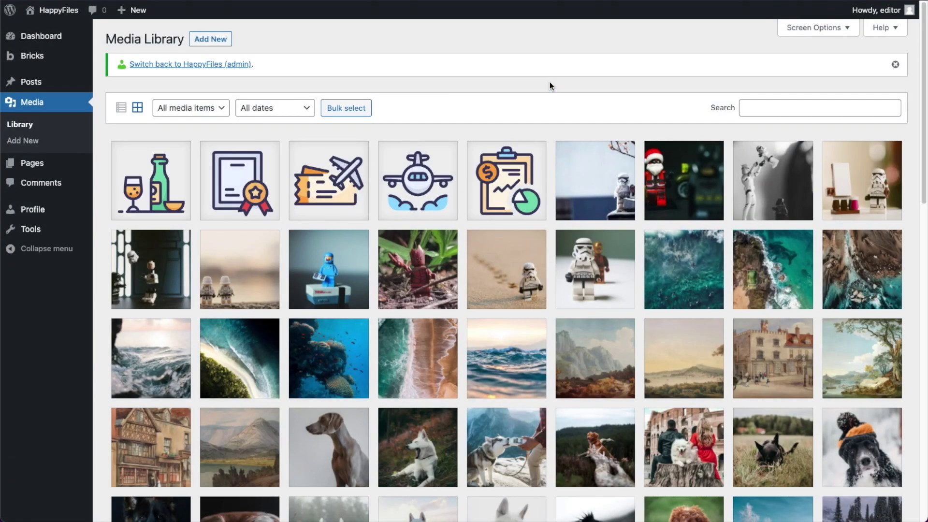
click(152, 179)
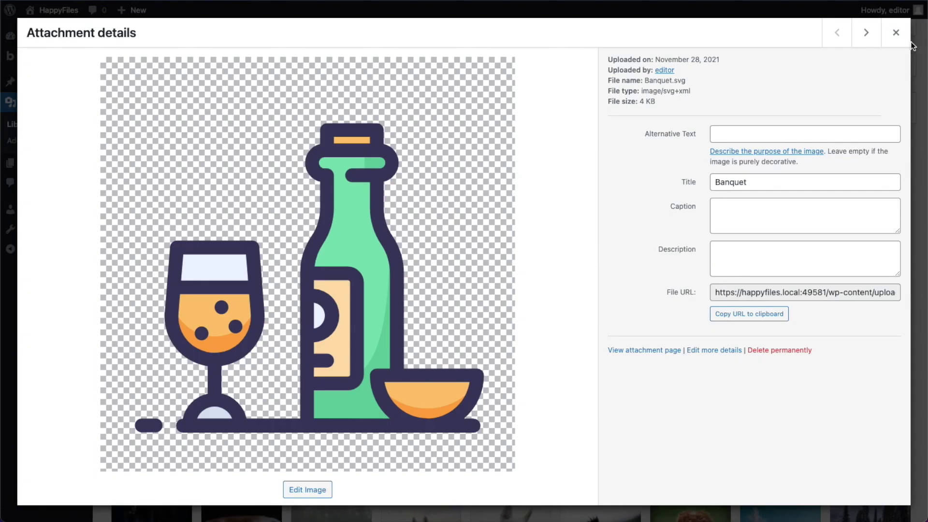
click(895, 32)
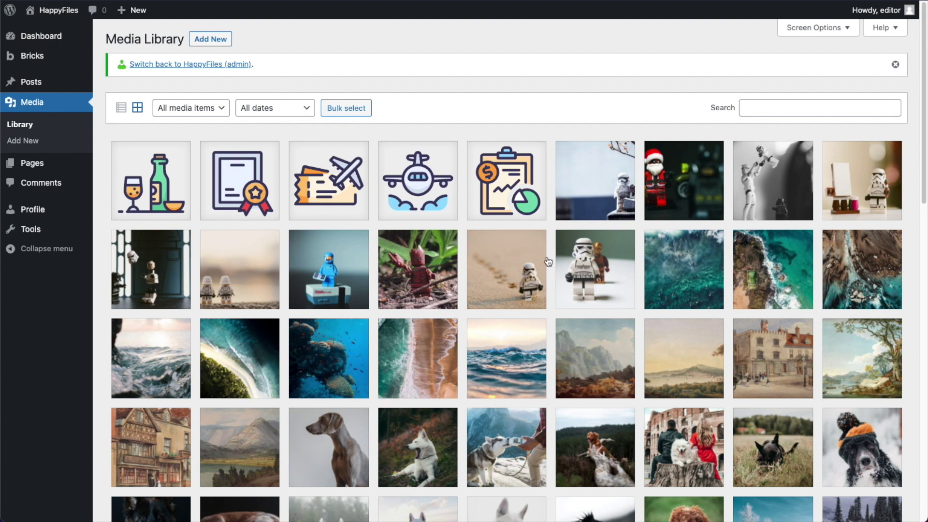
Switch back to the admin account and open the editor user's profile at its HappyFiles section.
click(229, 64)
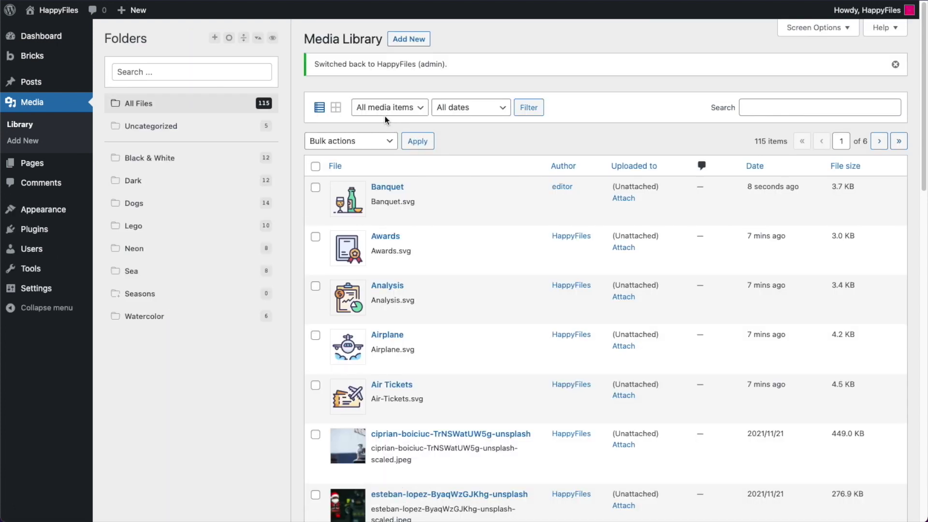
mouse_move(42, 251)
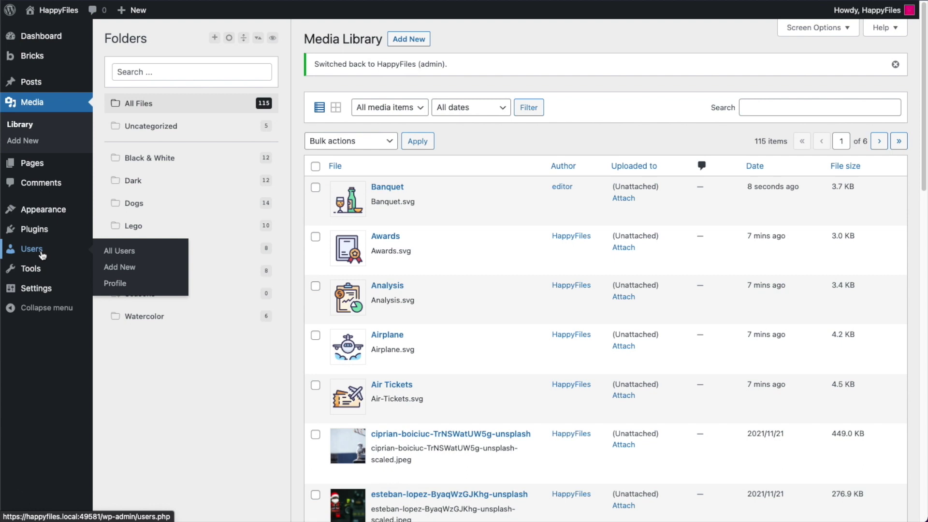
click(42, 254)
click(166, 159)
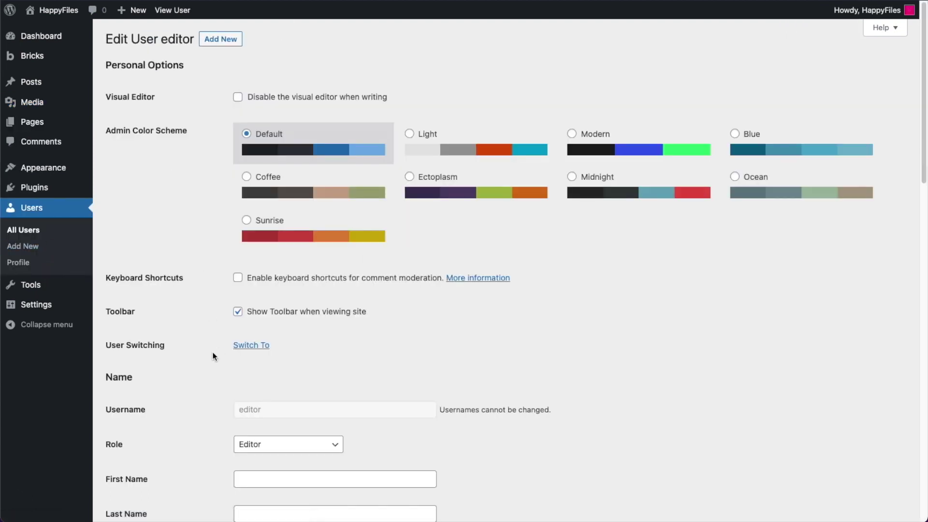
scroll(214, 355, down, 10)
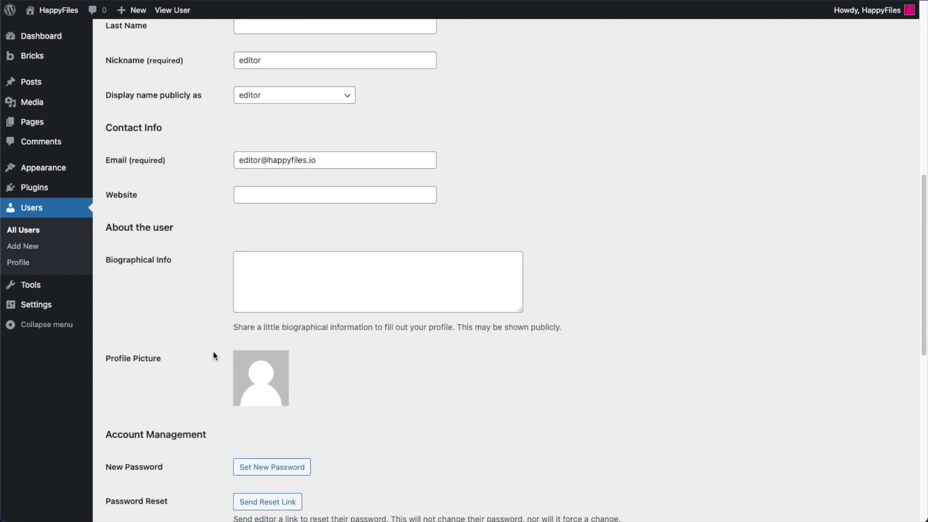
scroll(213, 355, down, 10)
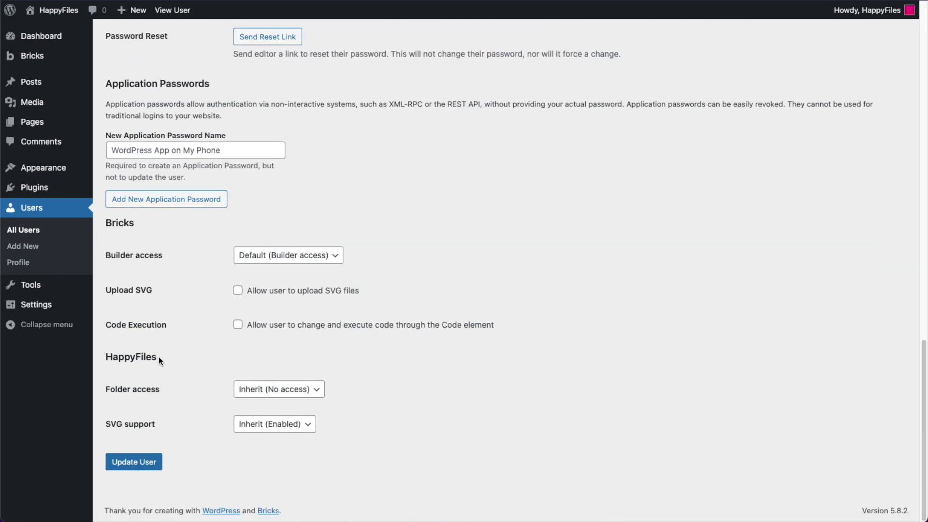
Examine the folder access options available for the individual user in the profile's HappyFiles section.
drag(156, 358, 102, 356)
click(232, 356)
click(302, 390)
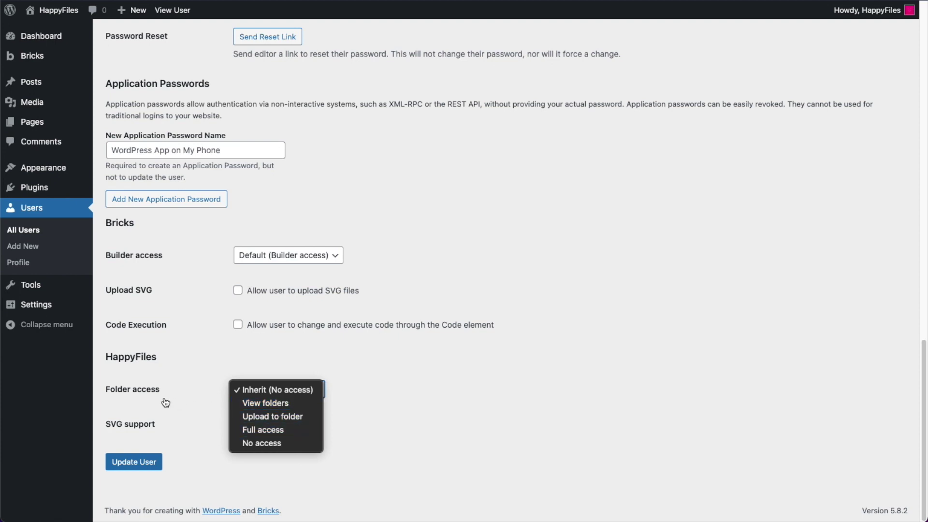
click(222, 404)
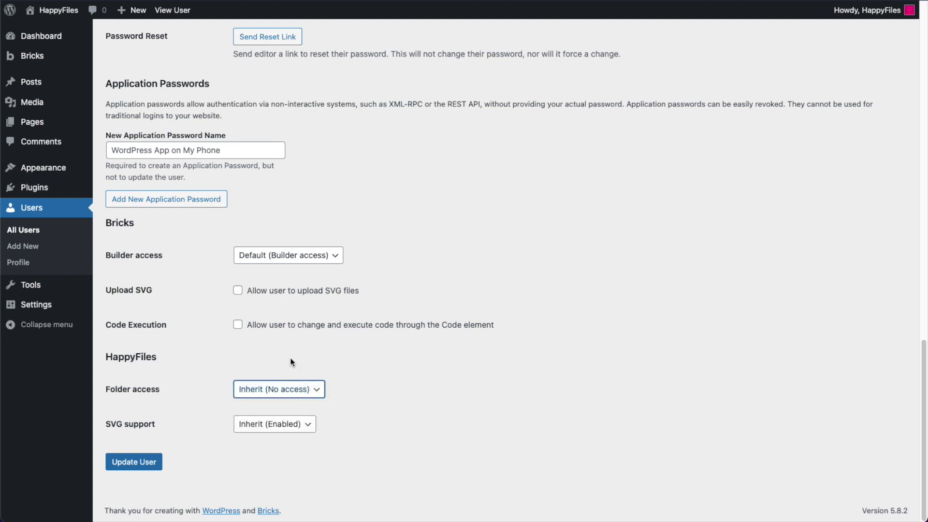
Set the editor user's SVG support to Disabled in the profile's HappyFiles section.
click(253, 425)
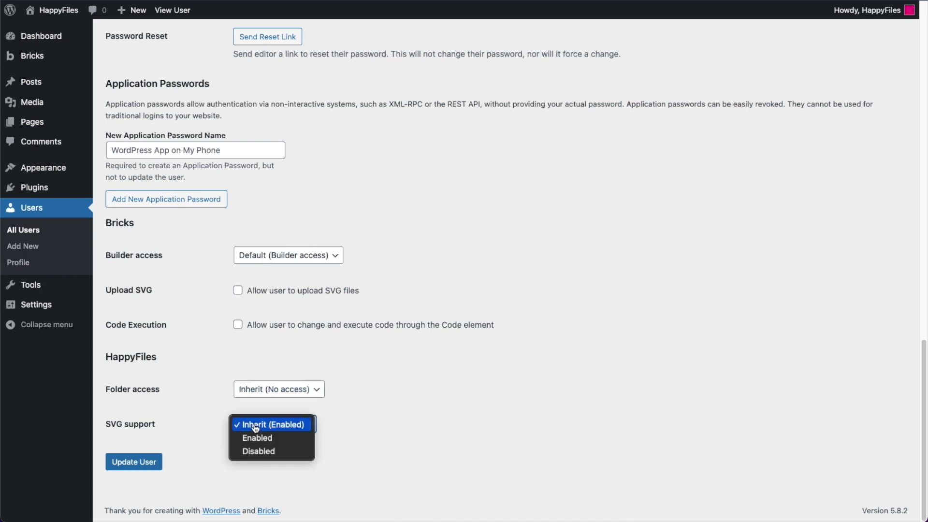
click(274, 456)
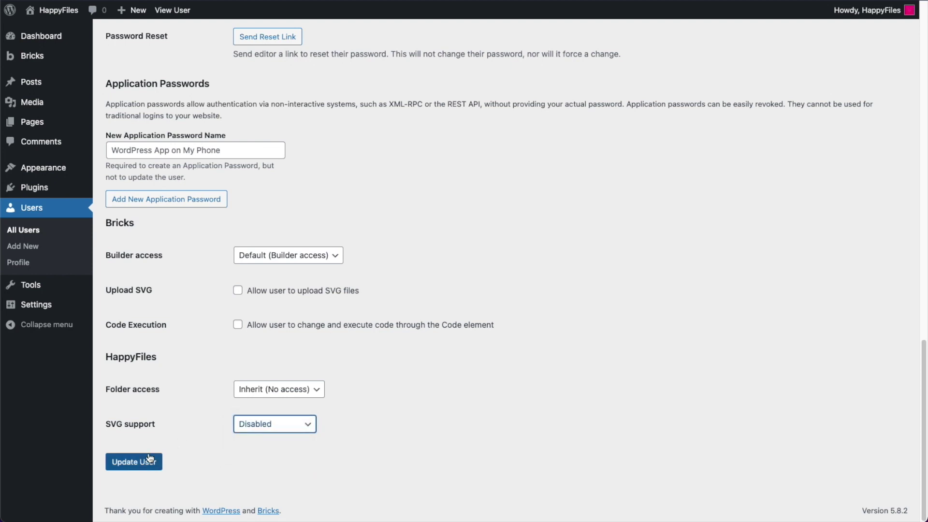
click(180, 401)
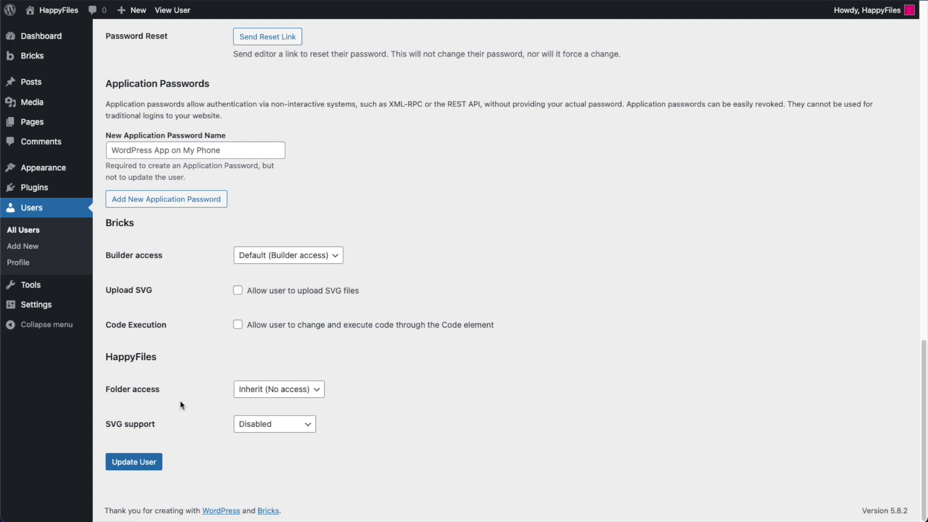
Open the HappyFiles settings and review the role-based folder access and SVG support permissions.
scroll(194, 332, up, 20)
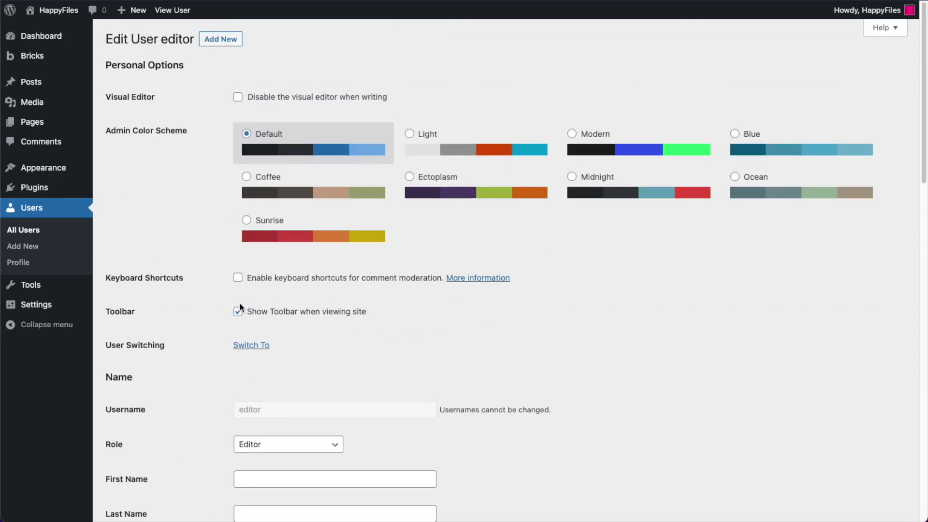
mouse_move(61, 307)
click(134, 420)
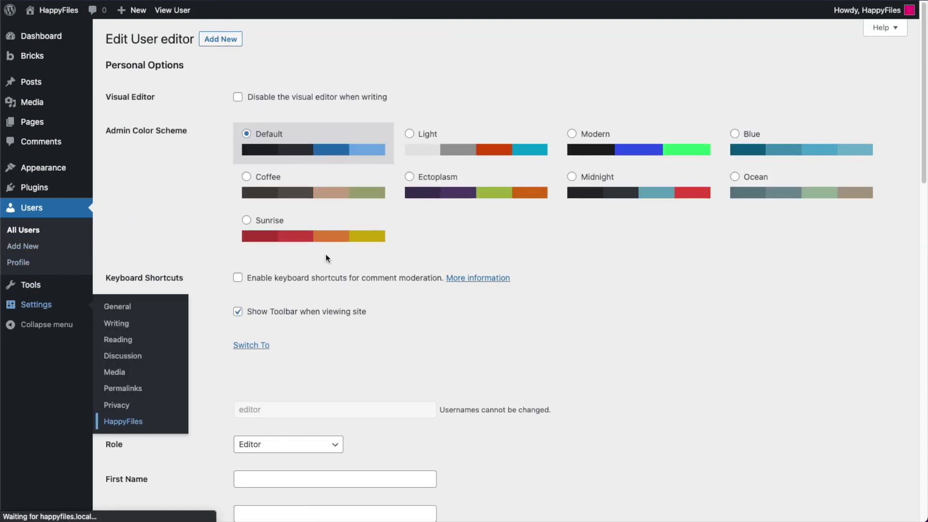
click(211, 75)
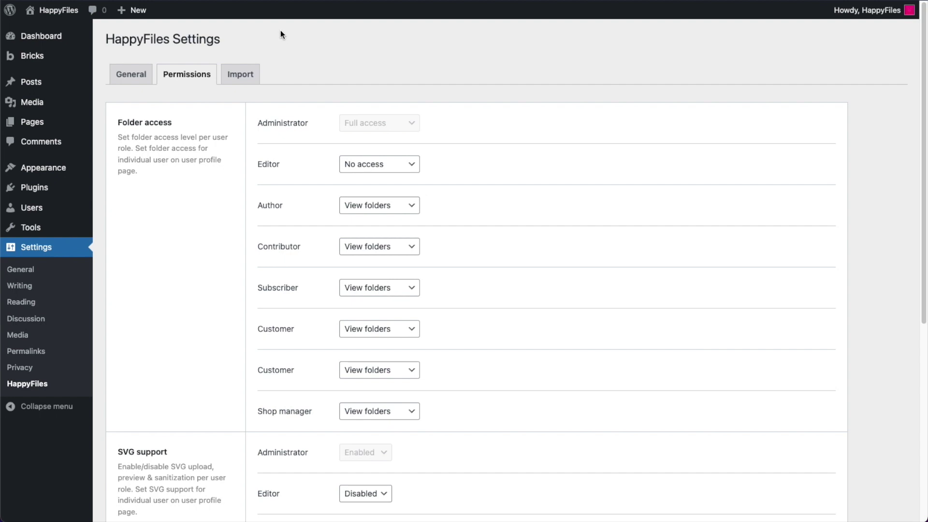
Show the Dark folder in the media library and open the gallery shortcode generator for it.
click(56, 100)
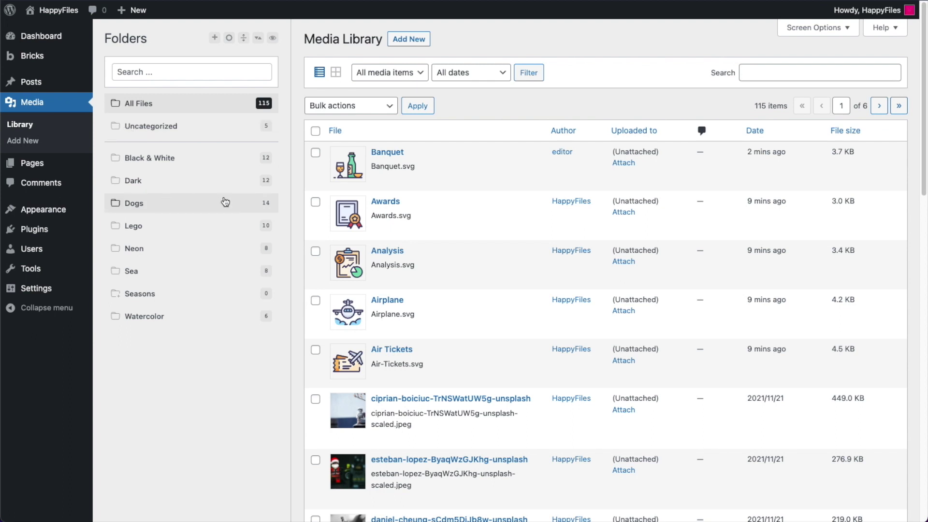
click(206, 186)
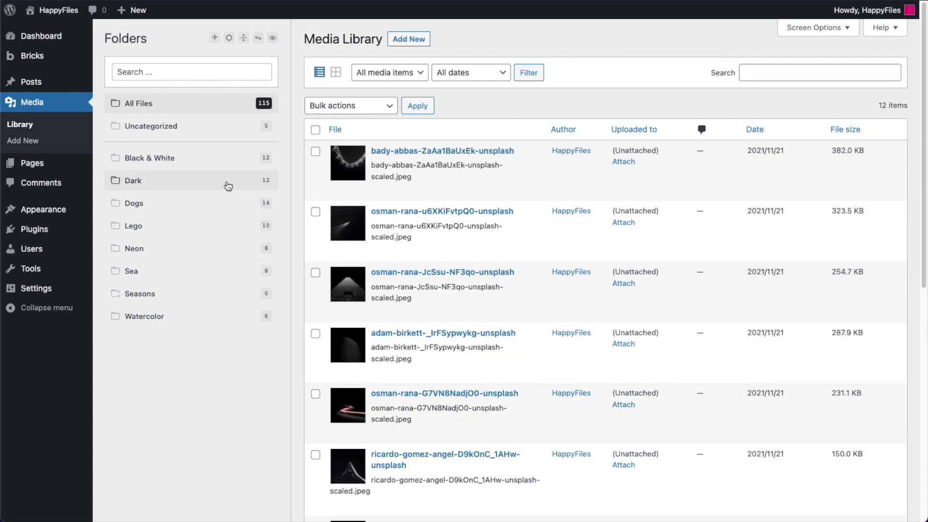
right_click(188, 184)
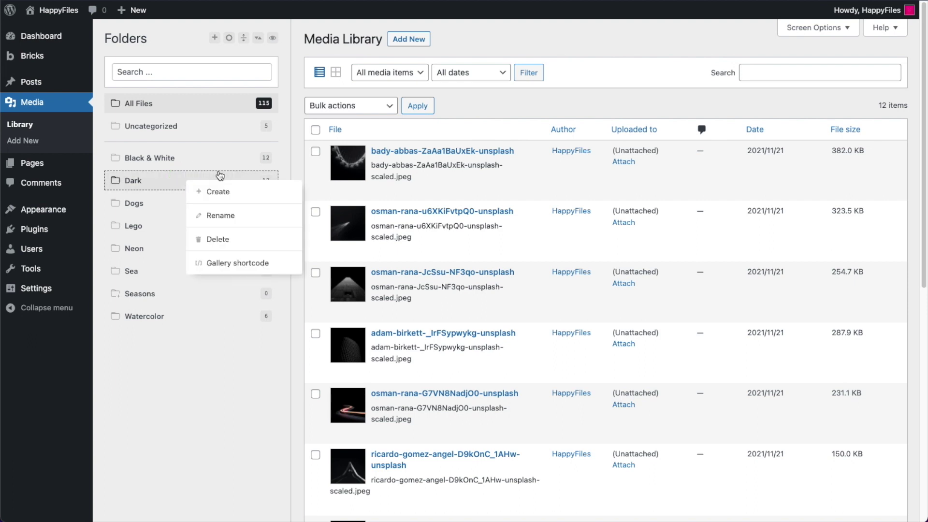
click(241, 264)
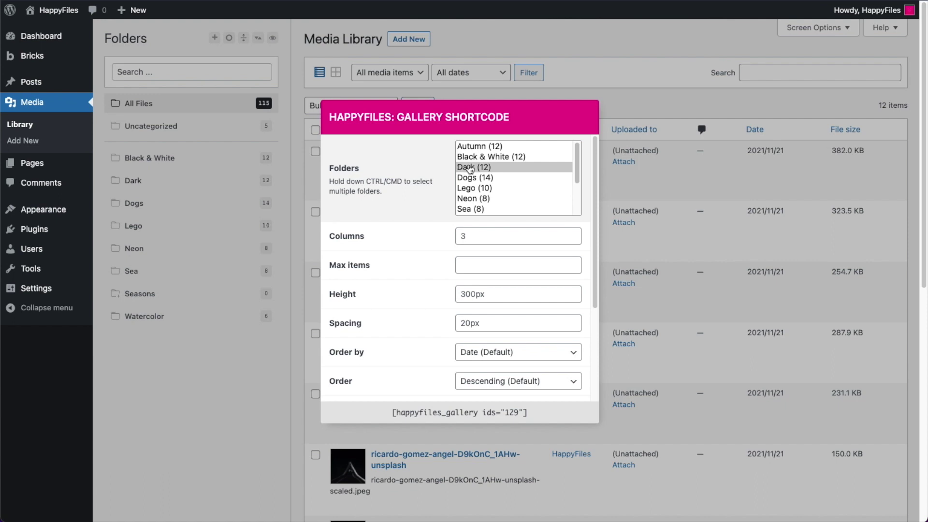
Configure the Dark folder's gallery shortcode with 2 columns, spacing 0 and a height of 25vh.
click(510, 237)
text(2)
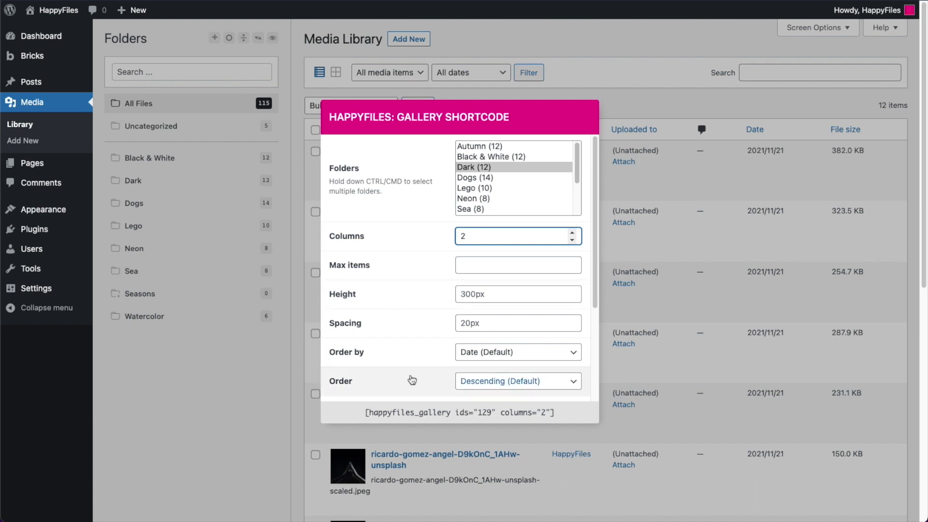
click(471, 323)
text(0)
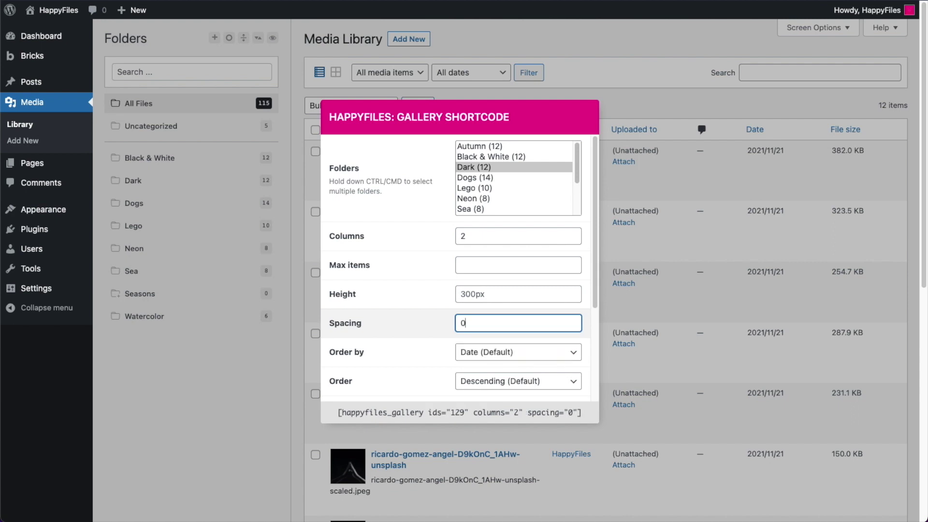
click(482, 296)
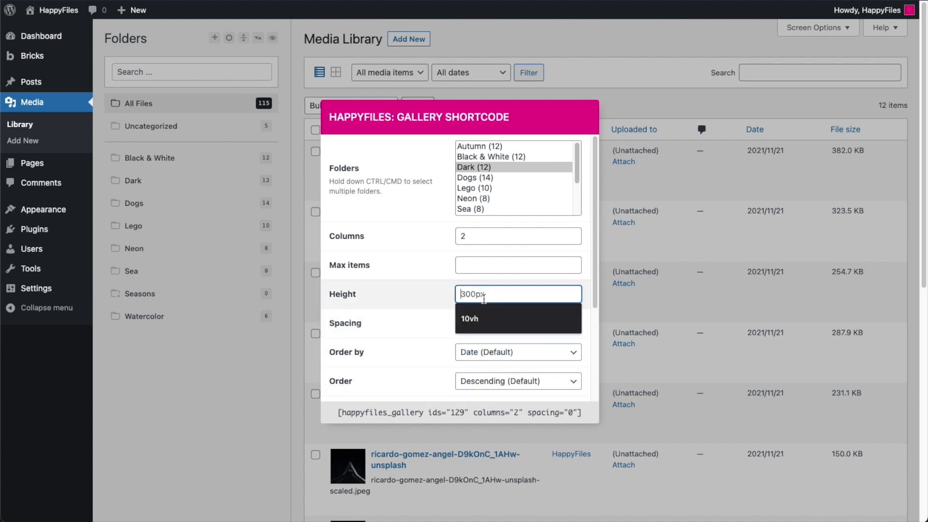
text(25)
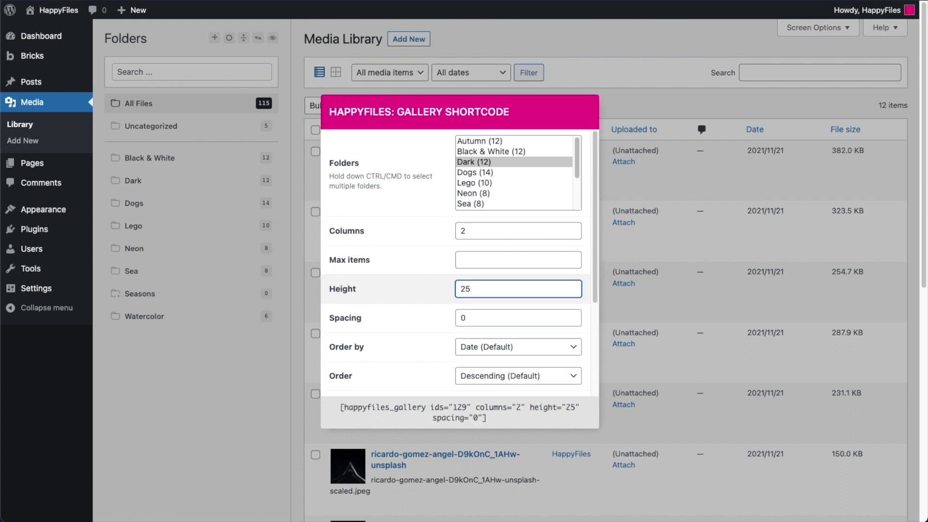
text(vh)
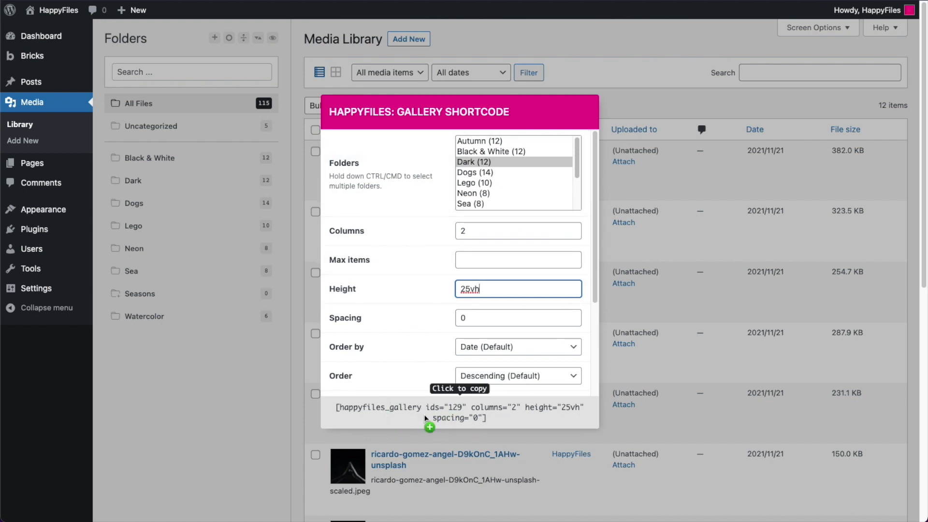
text(weee)
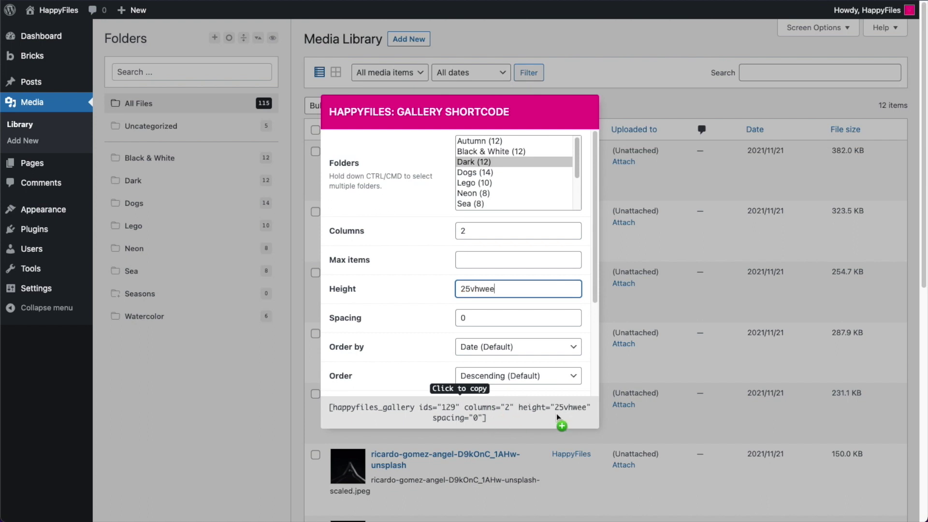
key(BackSpace)
key(BackSpace)
key(BackSpace)
key(BackSpace)
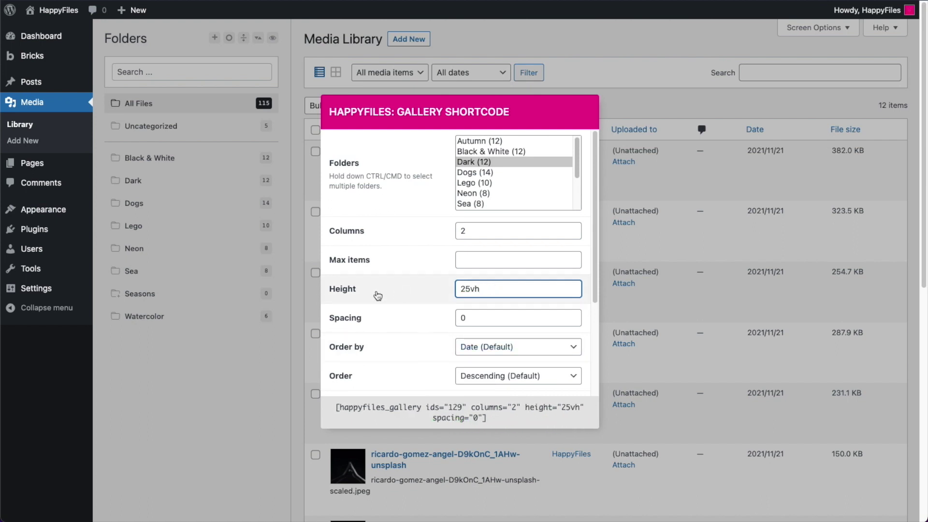
Enable the lightbox for the gallery and copy the generated shortcode.
scroll(370, 309, down, 3)
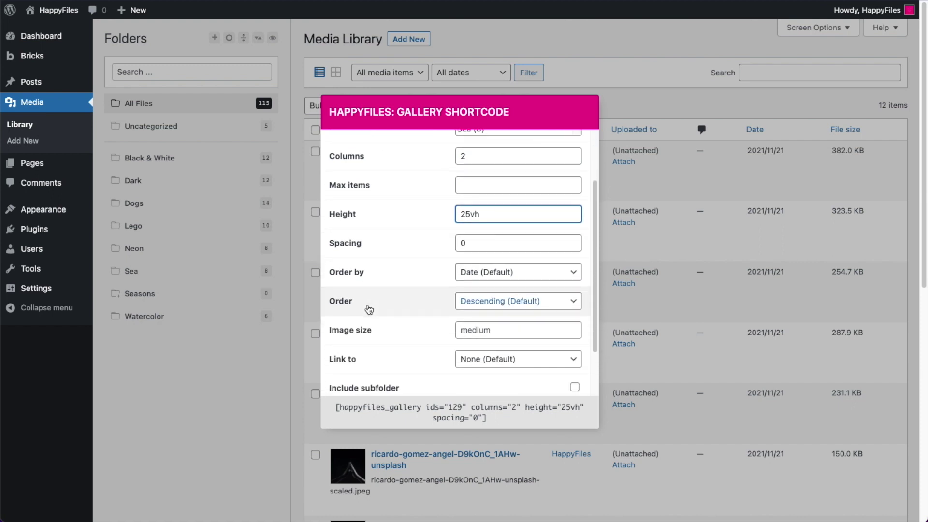
scroll(373, 270, down, 2)
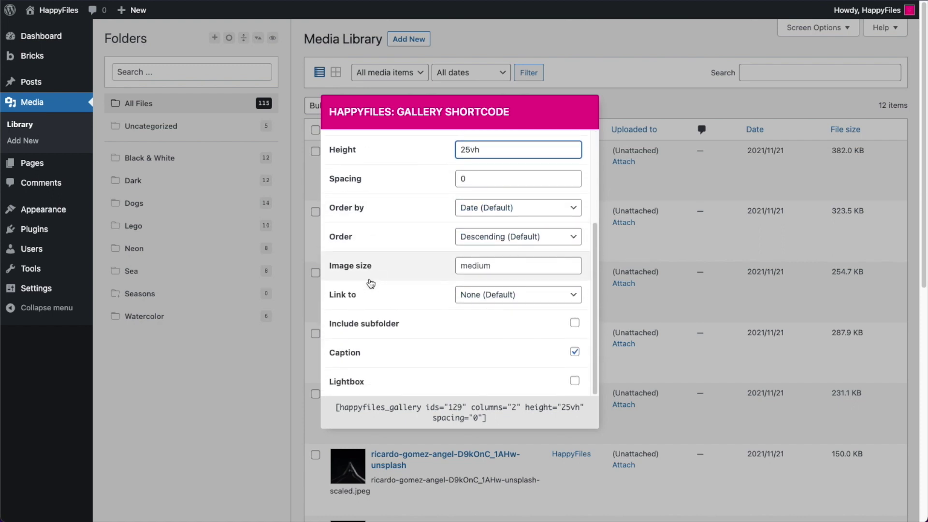
scroll(385, 334, down, 1)
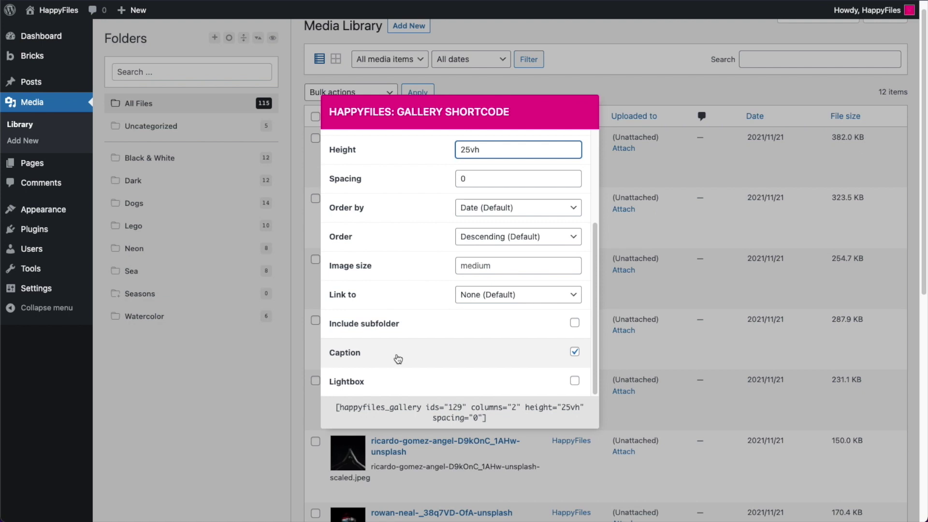
click(574, 381)
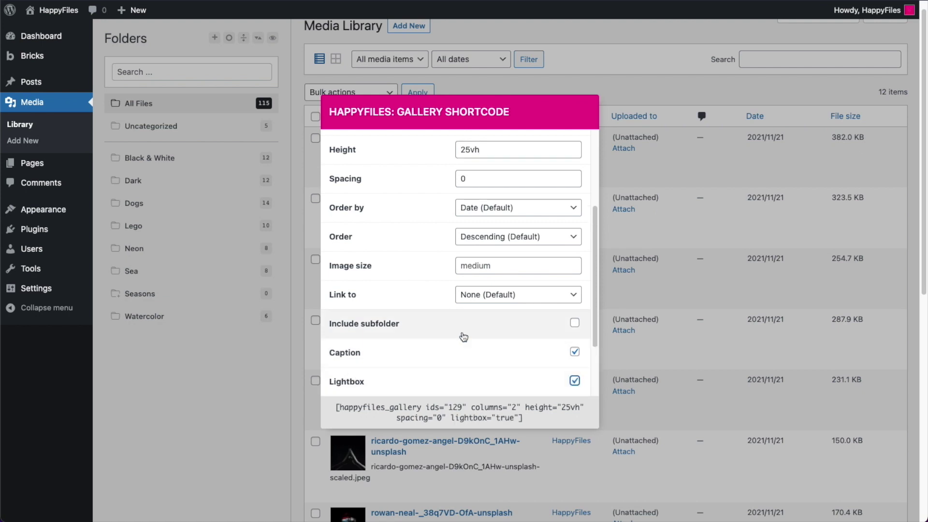
scroll(464, 290, down, 3)
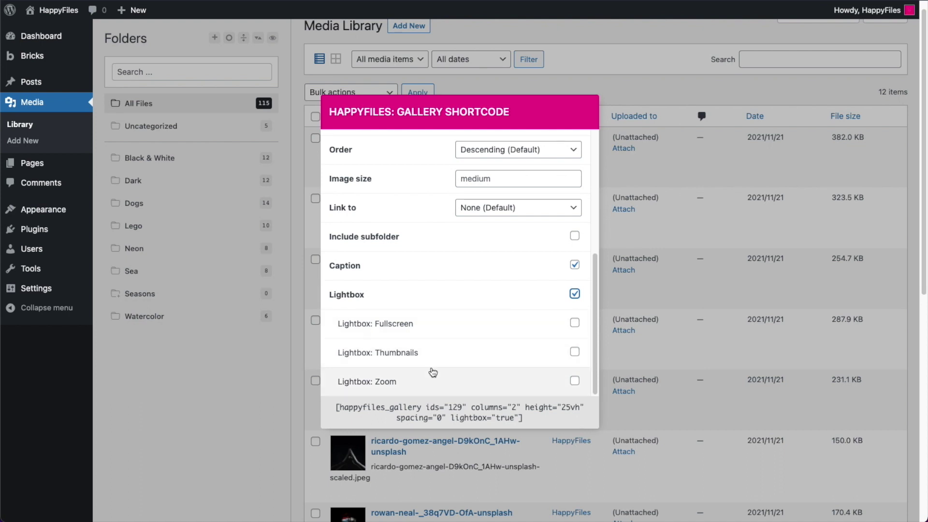
click(426, 410)
key(ctrl+c)
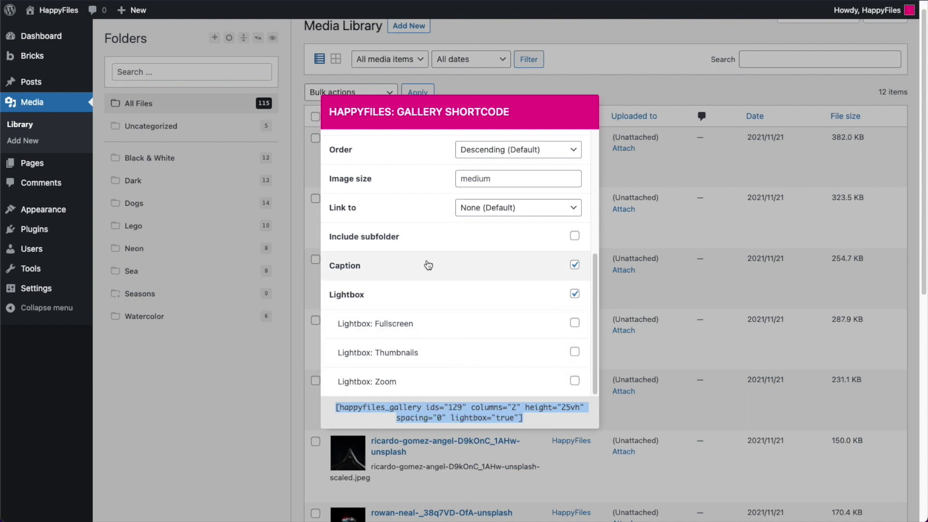
Open the HappyFiles Gallery page from the pages list for editing in Bricks.
mouse_move(31, 163)
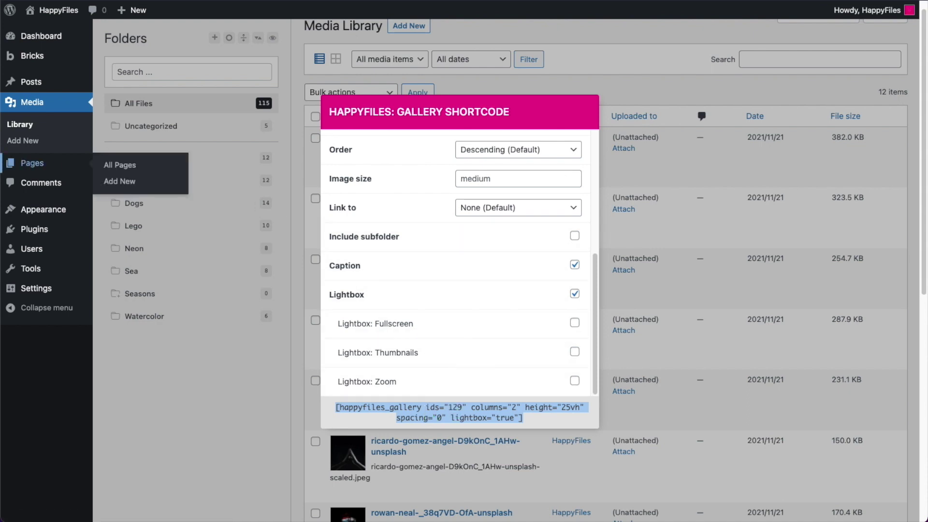
click(32, 163)
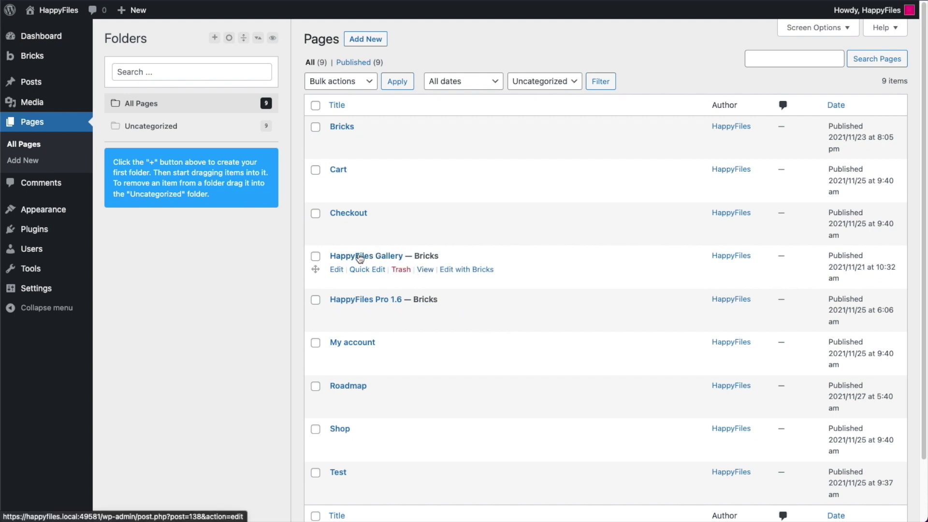
click(459, 271)
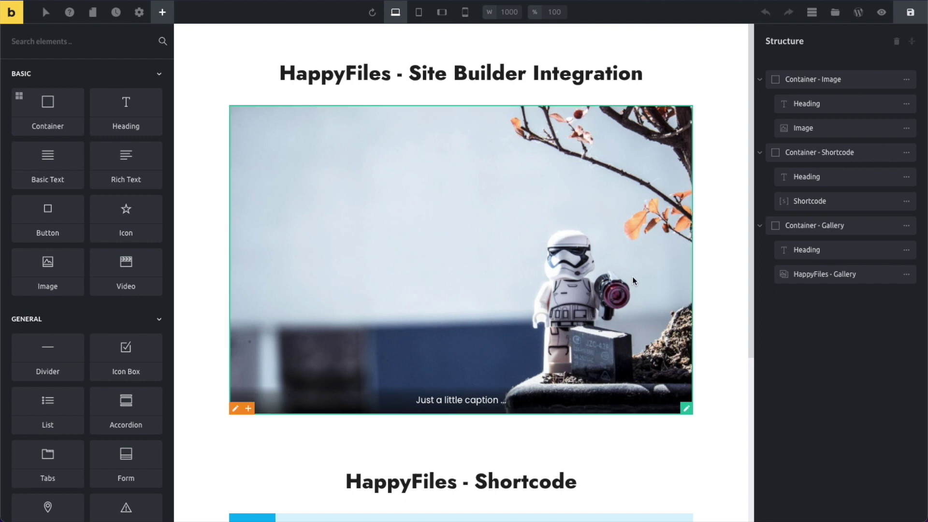
Paste the copied gallery shortcode into the empty Shortcode element below the HappyFiles - Shortcode heading.
scroll(582, 282, down, 3)
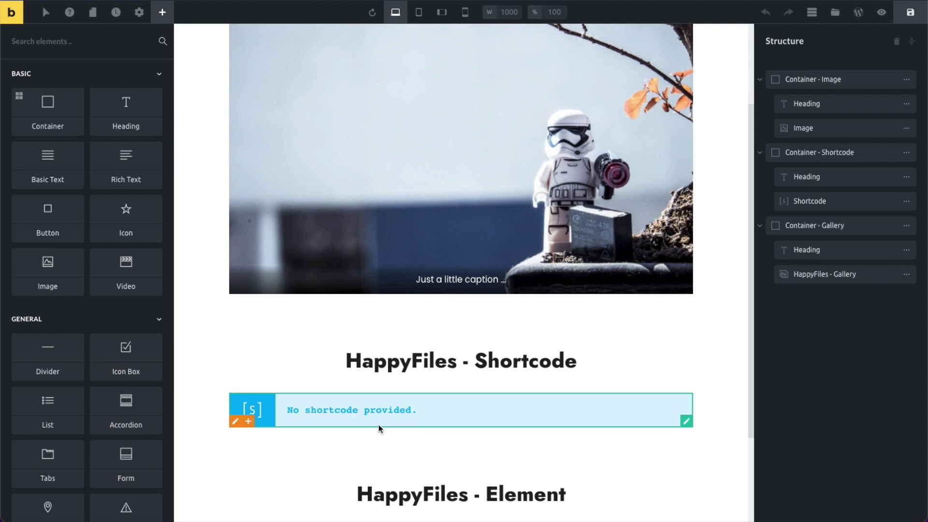
click(345, 409)
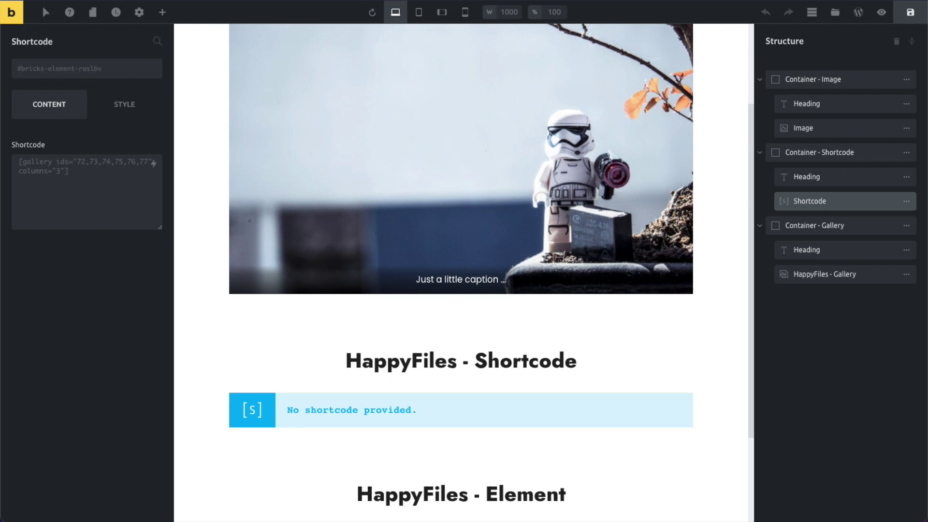
click(92, 175)
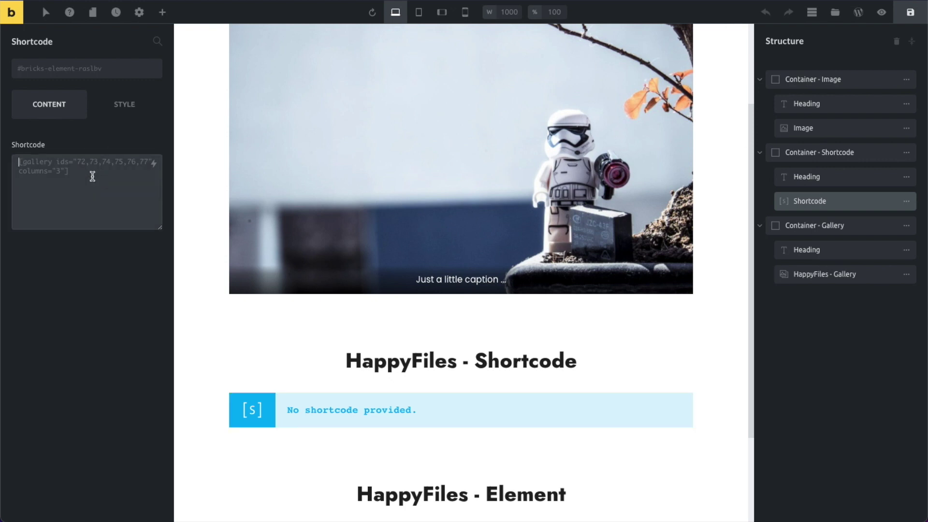
key(ctrl+v)
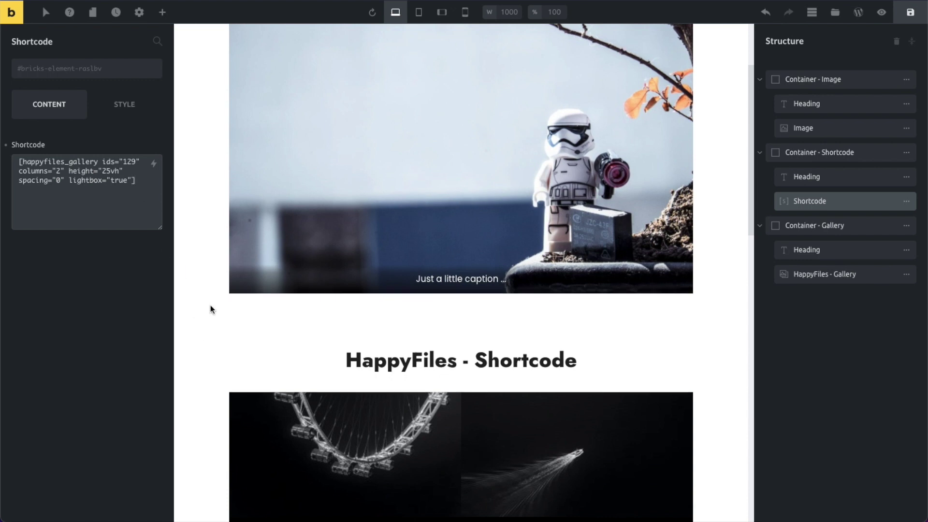
scroll(212, 308, down, 4)
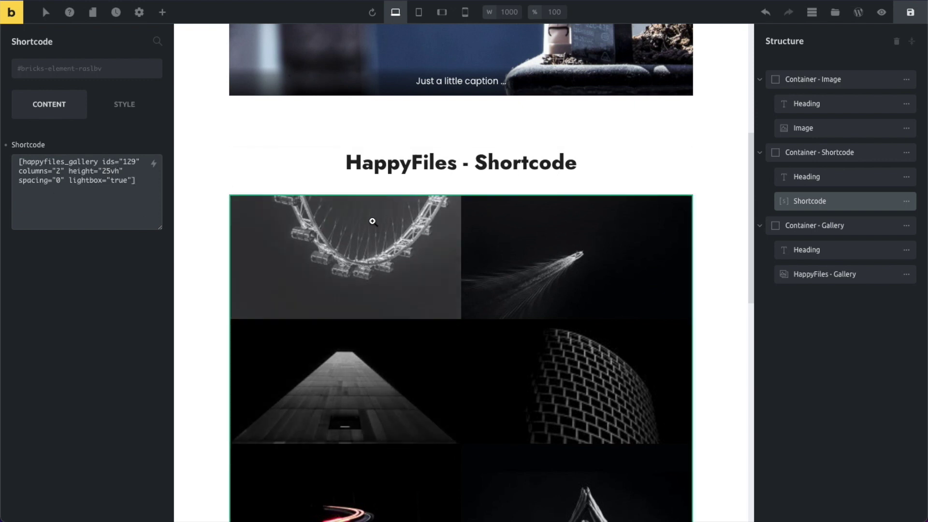
Change the columns value in the pasted gallery shortcode to 3 and finally to 4.
click(54, 171)
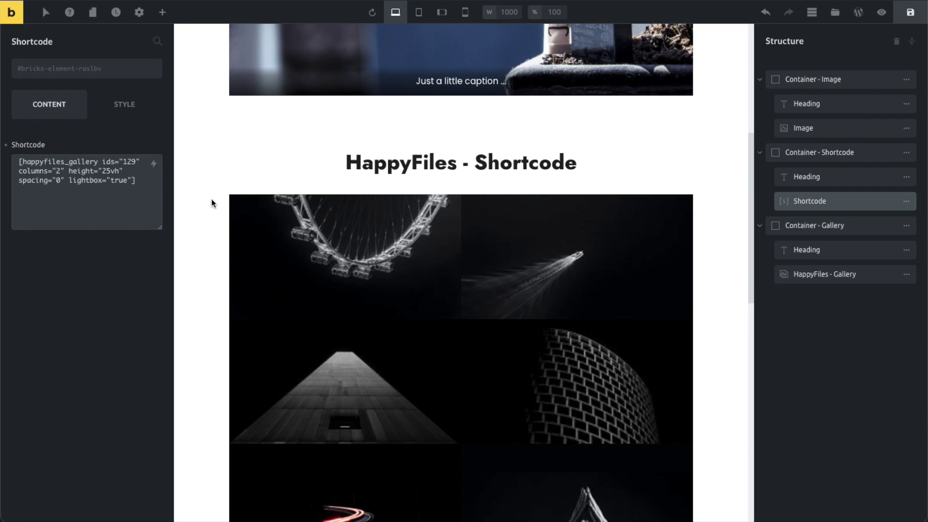
key(Delete)
text(3)
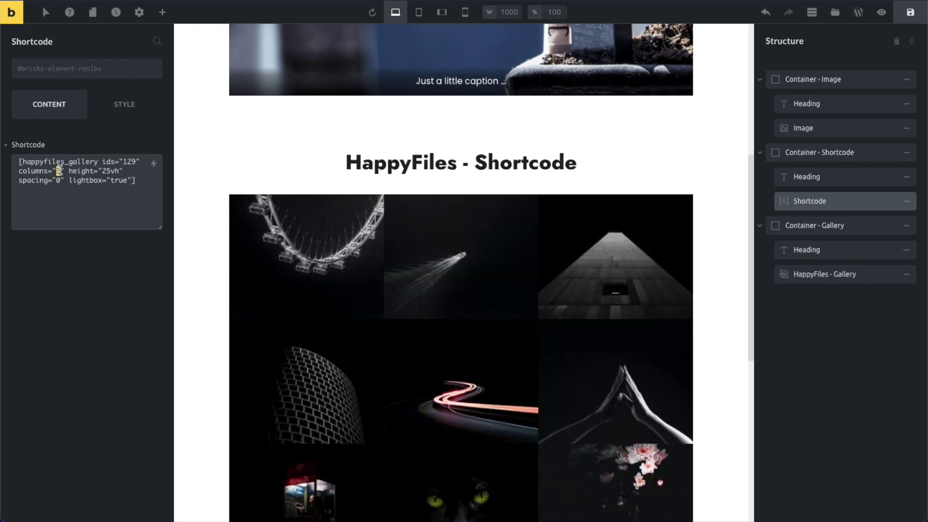
text(4)
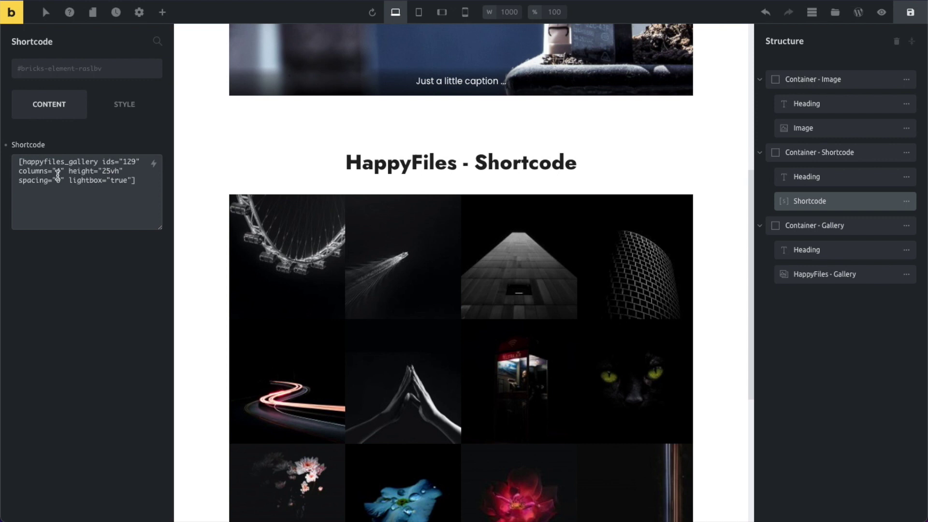
Set the gallery shortcode's spacing to 10px and save the page.
click(56, 181)
text(10p)
key(Right)
text(px)
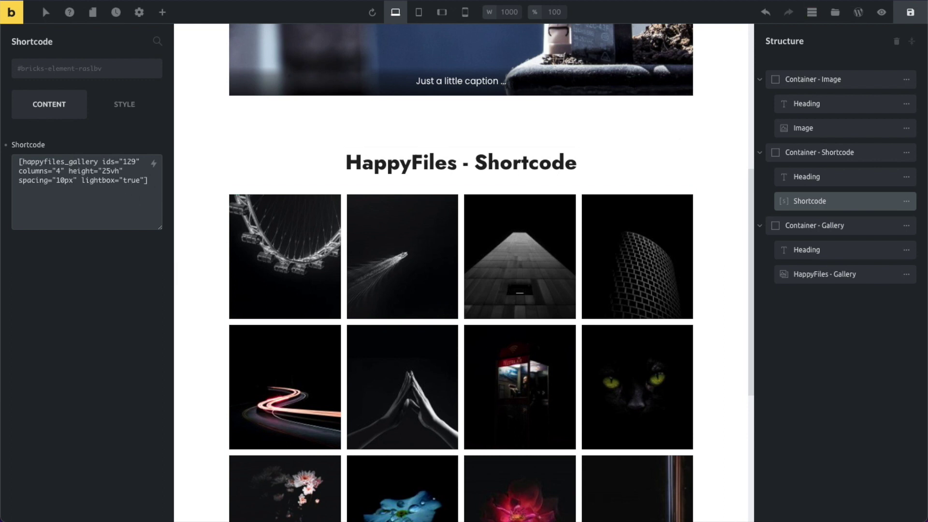
click(910, 13)
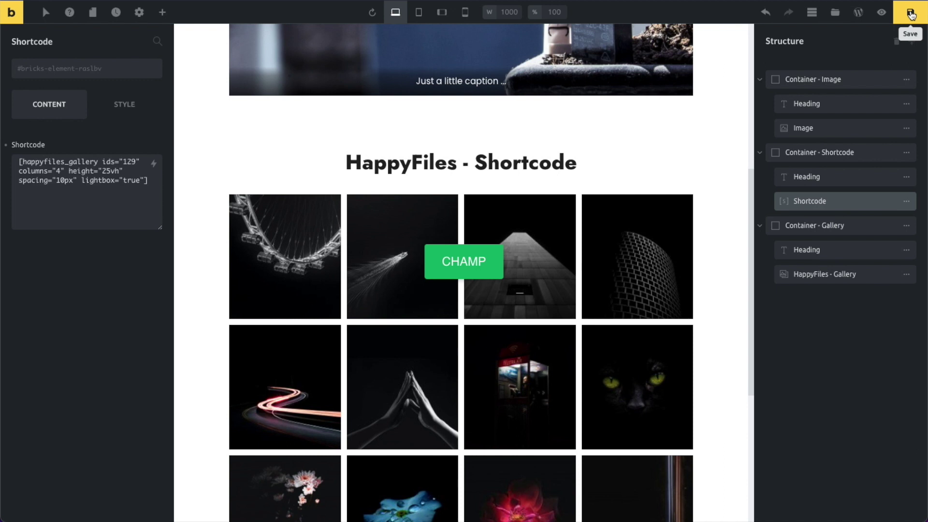